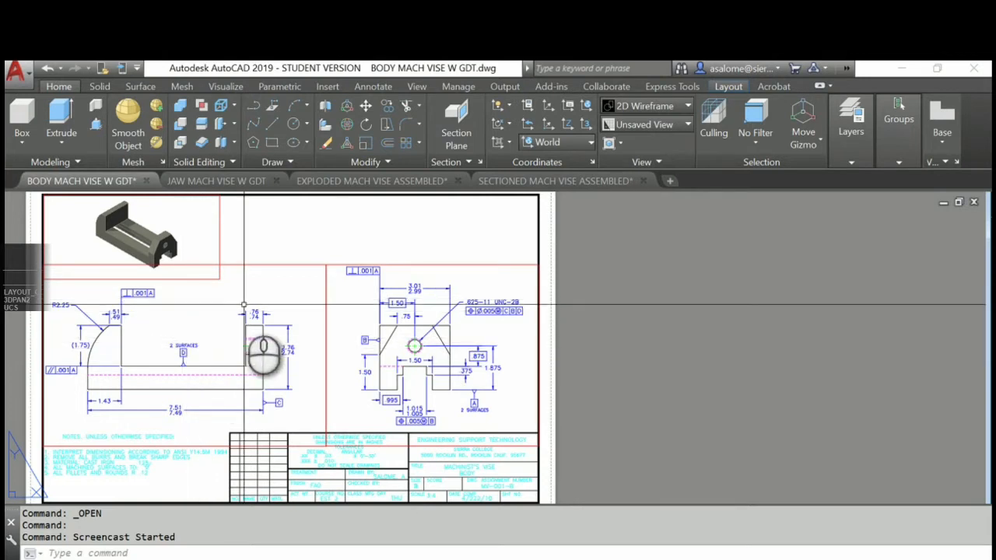
# Add the Layer control to the Quick Access Toolbar and make MODEL the current layer
pyautogui.click(137, 69)
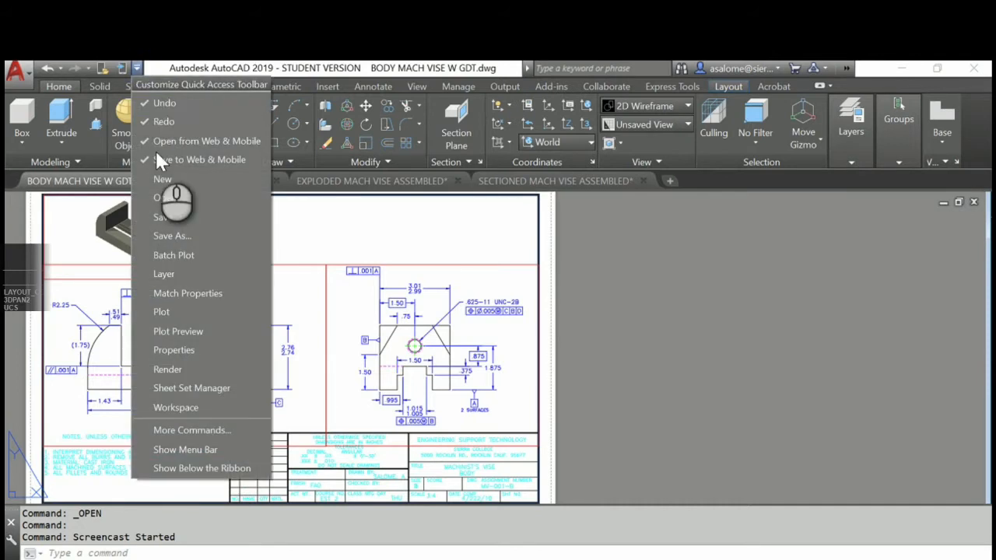
pyautogui.click(171, 272)
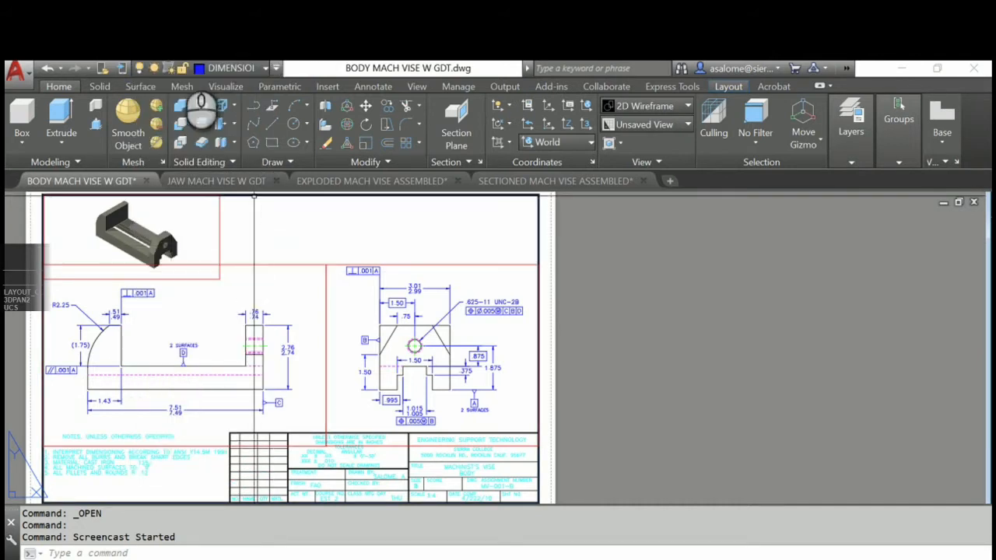
pyautogui.click(264, 67)
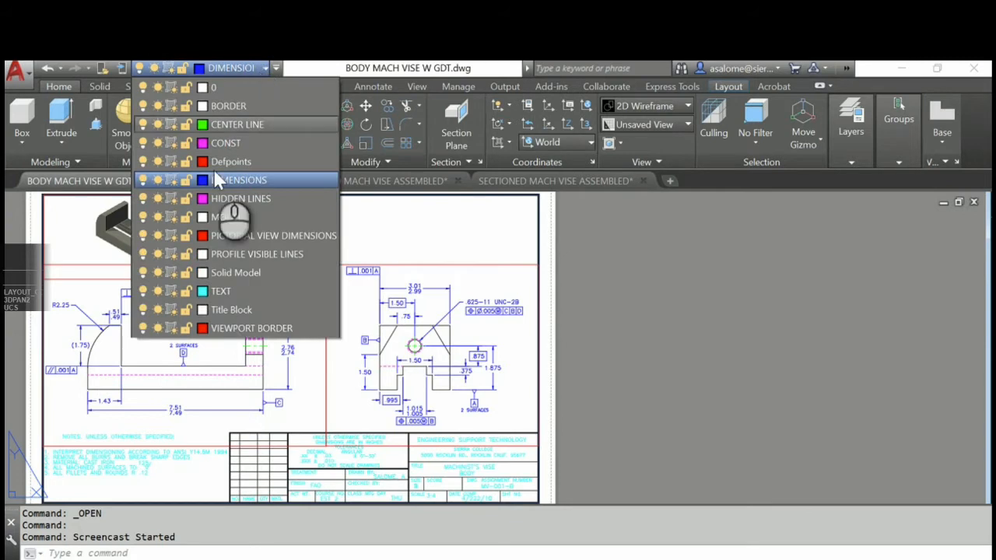
pyautogui.click(222, 213)
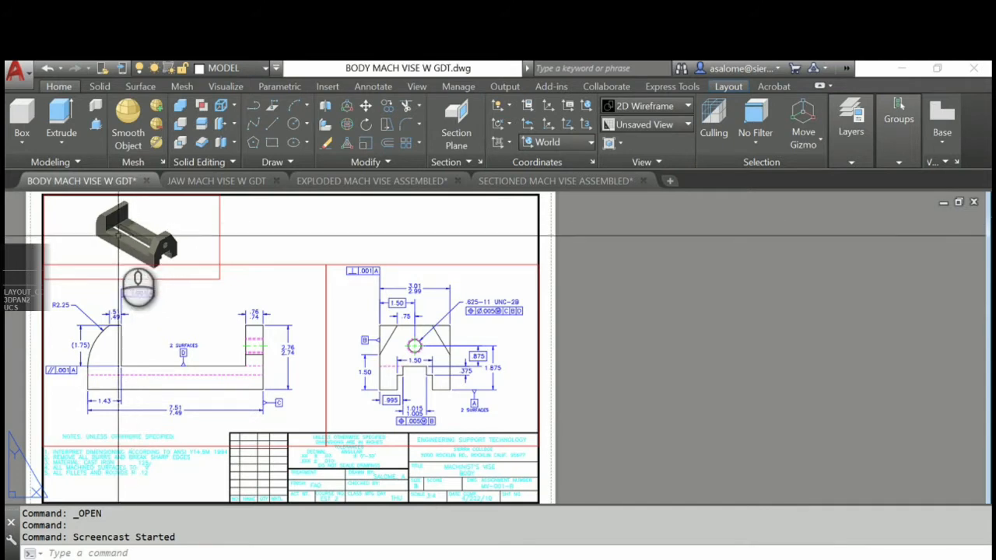
# Switch from the layout to model space and set the UCS to World for the vise body
pyautogui.click(59, 559)
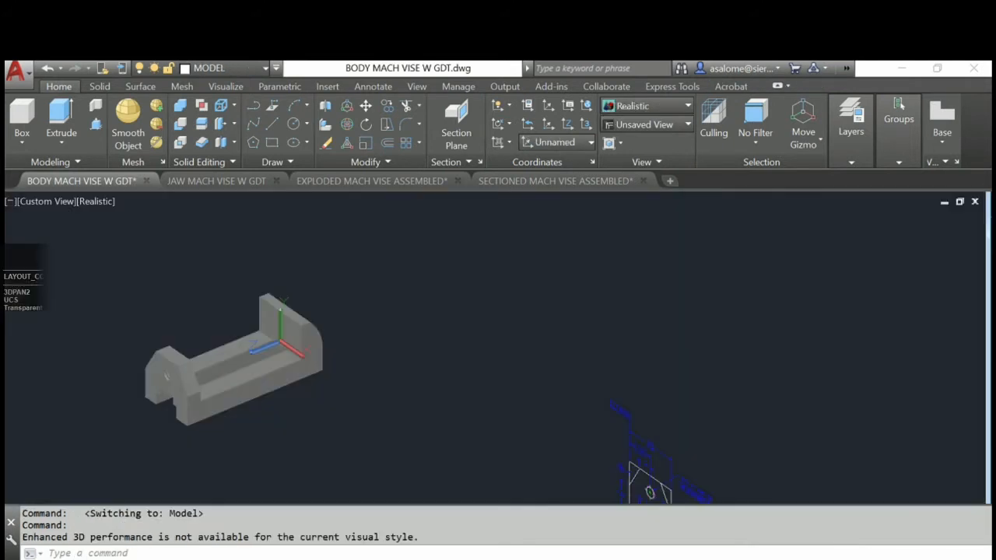
pyautogui.scroll(2, 233, 441)
pyautogui.moveTo(363, 319); pyautogui.dragTo(500, 236, button='middle')
pyautogui.click(585, 107)
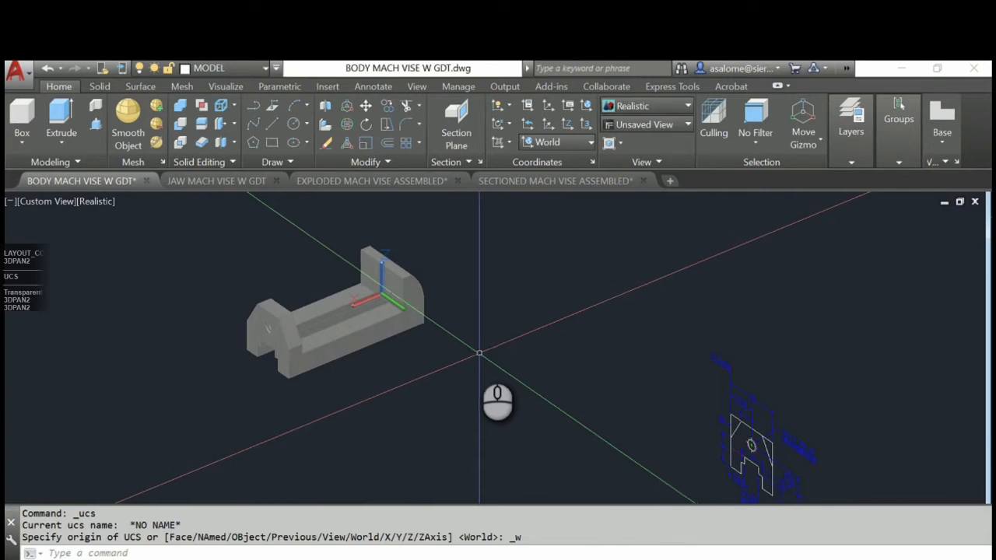
pyautogui.moveTo(384, 367)
pyautogui.mouseDown(button='middle')
pyautogui.moveTo(485, 356)
pyautogui.moveTo(541, 393)
pyautogui.mouseUp(button='middle')
pyautogui.moveTo(554, 440)
pyautogui.mouseDown(button='middle')
pyautogui.moveTo(540, 338)
pyautogui.moveTo(536, 400)
pyautogui.moveTo(511, 355)
pyautogui.mouseUp(button='middle')
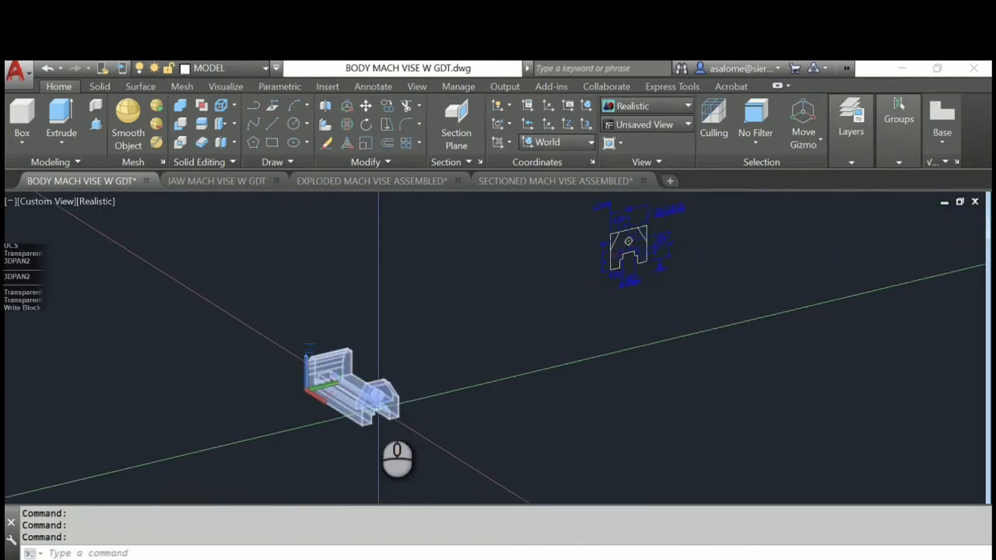
pyautogui.moveTo(379, 412)
pyautogui.keyDown('shift'); pyautogui.mouseDown(button='middle')
pyautogui.moveTo(418, 415)
pyautogui.moveTo(407, 402)
pyautogui.moveTo(385, 403)
pyautogui.moveTo(383, 411)
pyautogui.moveTo(369, 401)
pyautogui.mouseUp(button='middle'); pyautogui.keyUp('shift')
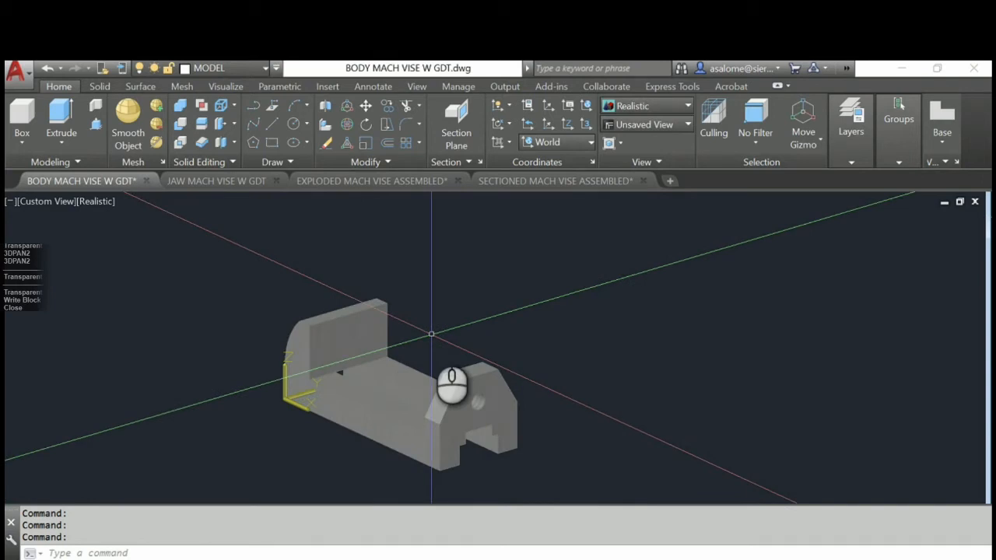
pyautogui.scroll(2, 462, 348)
pyautogui.moveTo(462, 348)
pyautogui.keyDown('shift'); pyautogui.mouseDown(button='middle')
pyautogui.moveTo(451, 342)
pyautogui.moveTo(464, 328)
pyautogui.moveTo(464, 374)
pyautogui.moveTo(460, 348)
pyautogui.mouseUp(button='middle'); pyautogui.keyUp('shift')
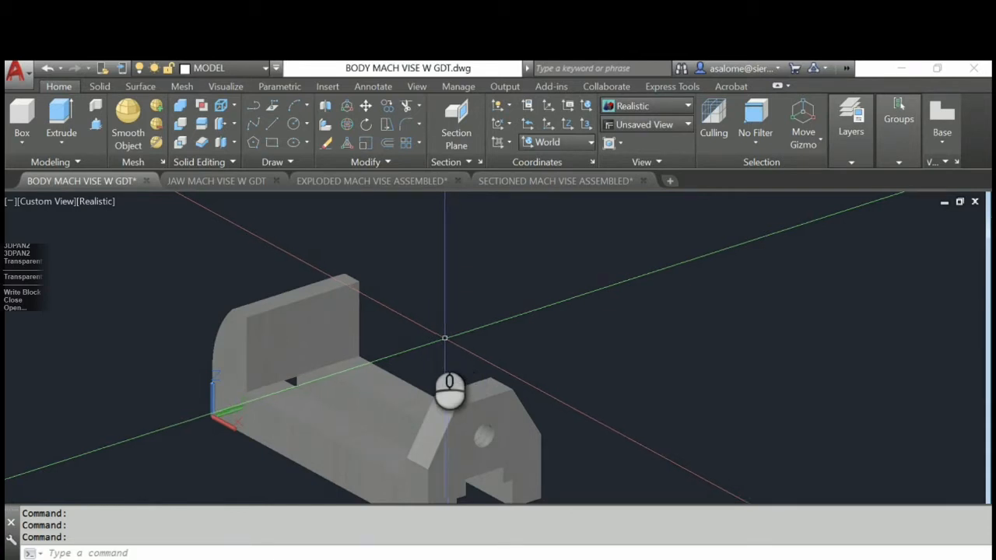
# Start the wblock command and select the solid vise body as the object to write out
pyautogui.click(226, 552)
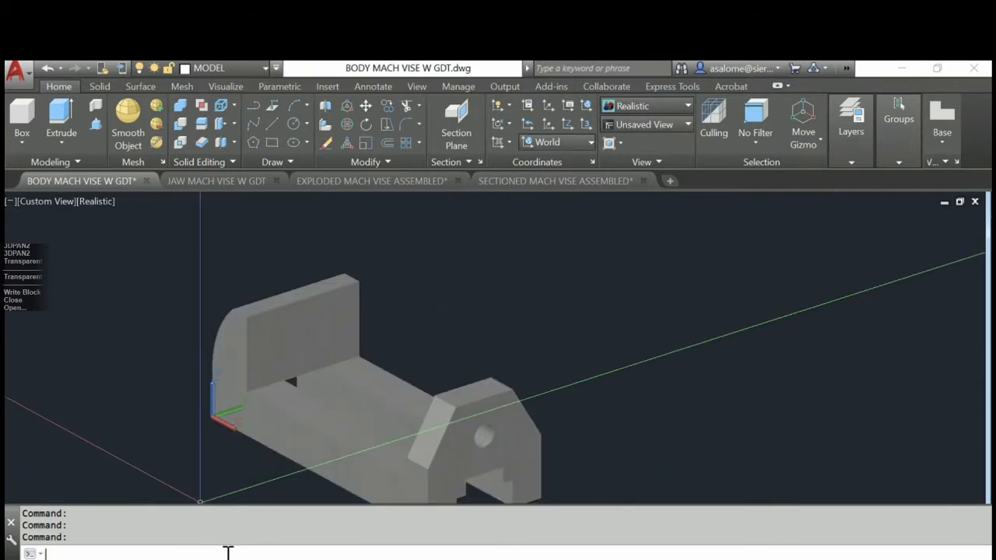
pyautogui.write('wblock')
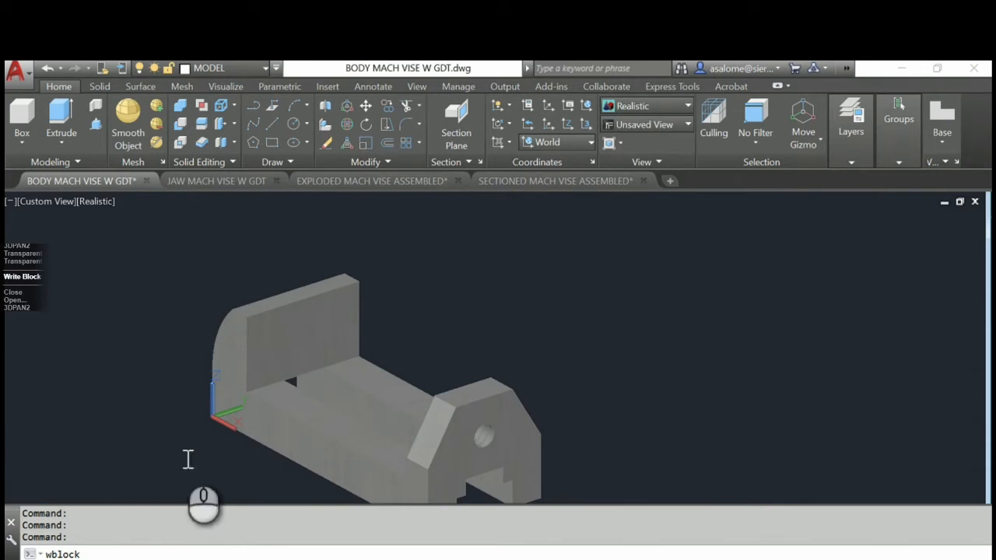
pyautogui.press('Return')
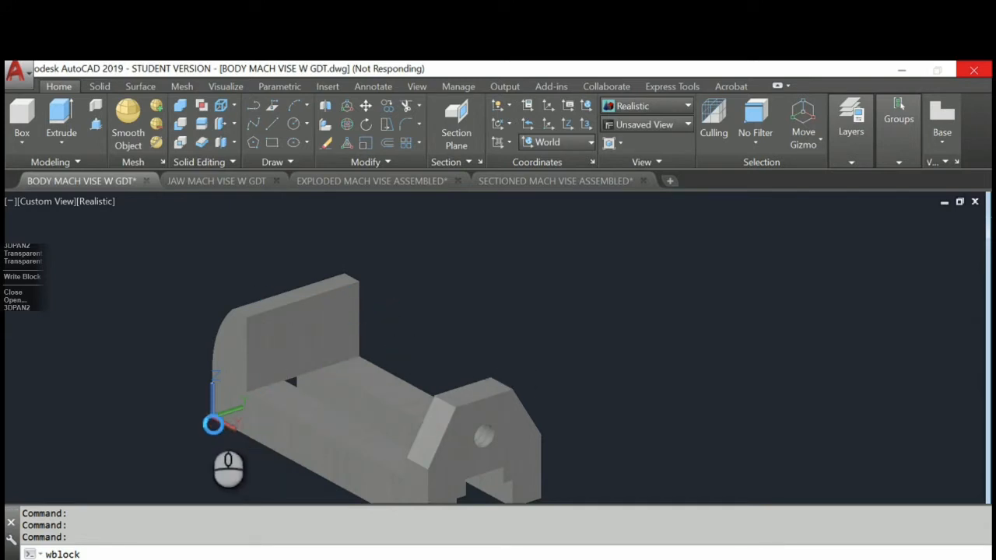
pyautogui.moveTo(783, 249); pyautogui.dragTo(605, 223)
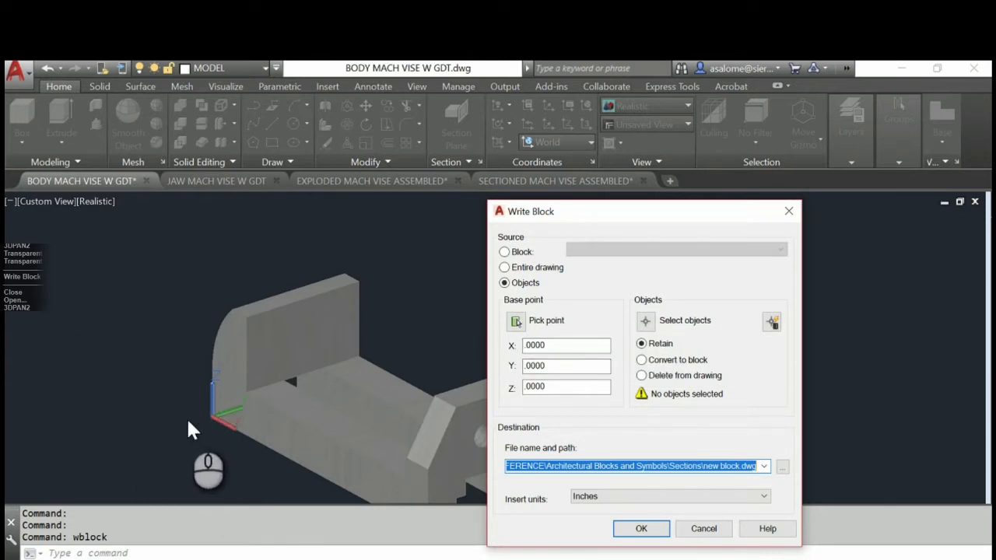
pyautogui.click(645, 321)
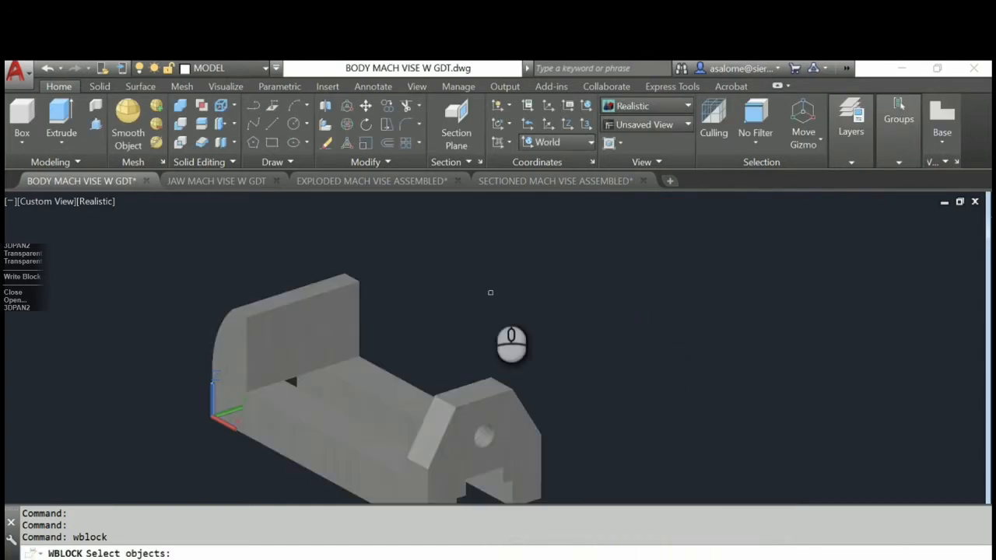
pyautogui.click(348, 302)
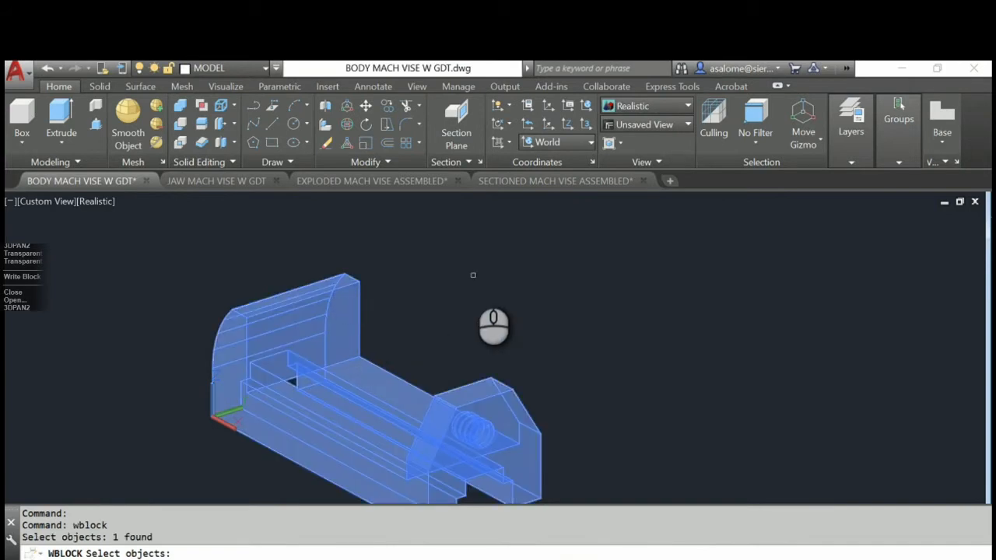
pyautogui.press('Return')
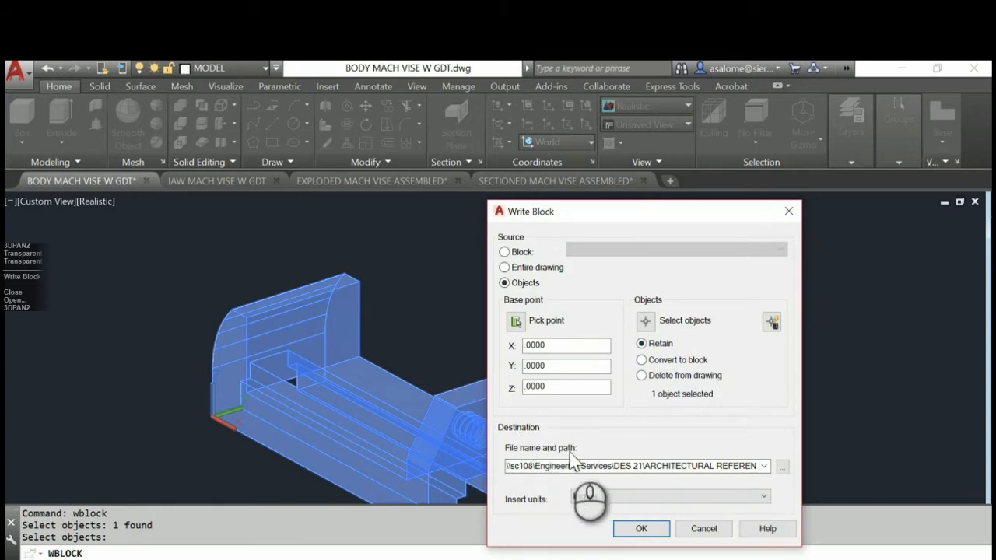
# Set the block's destination to the PARTS ONLY MACH VICE folder inside WEEK 13 on the LaCie (D:) drive
pyautogui.click(782, 468)
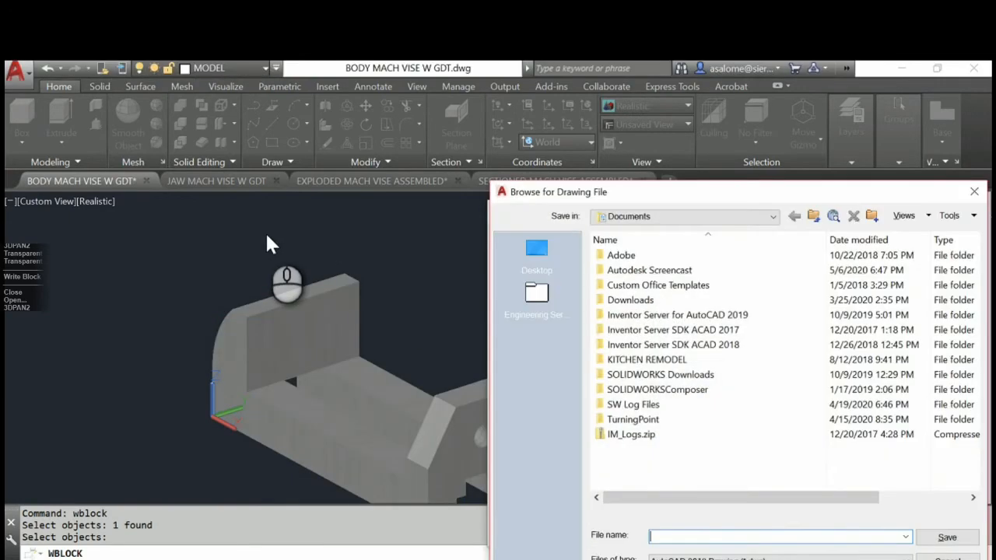
pyautogui.click(773, 217)
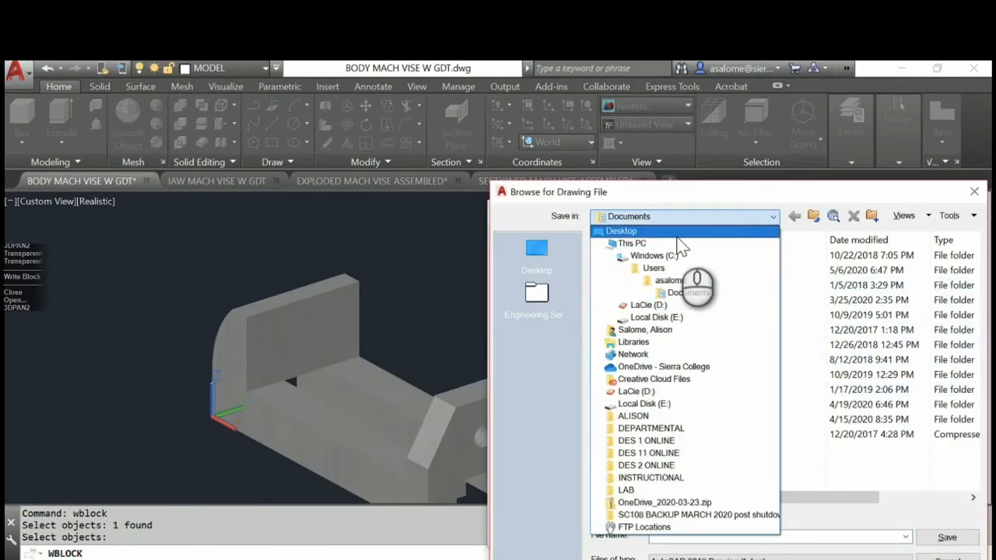
pyautogui.click(683, 391)
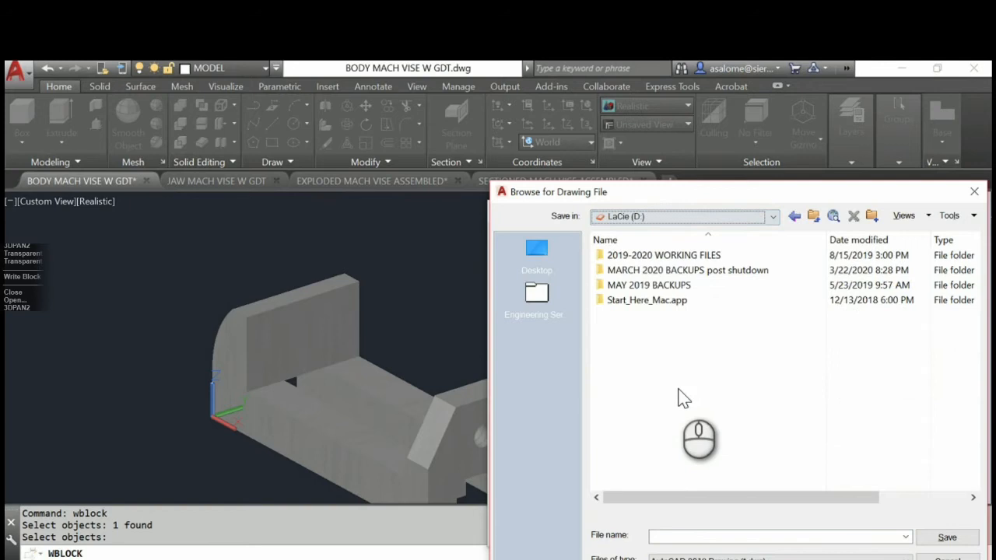
pyautogui.doubleClick(634, 285)
pyautogui.doubleClick(634, 273)
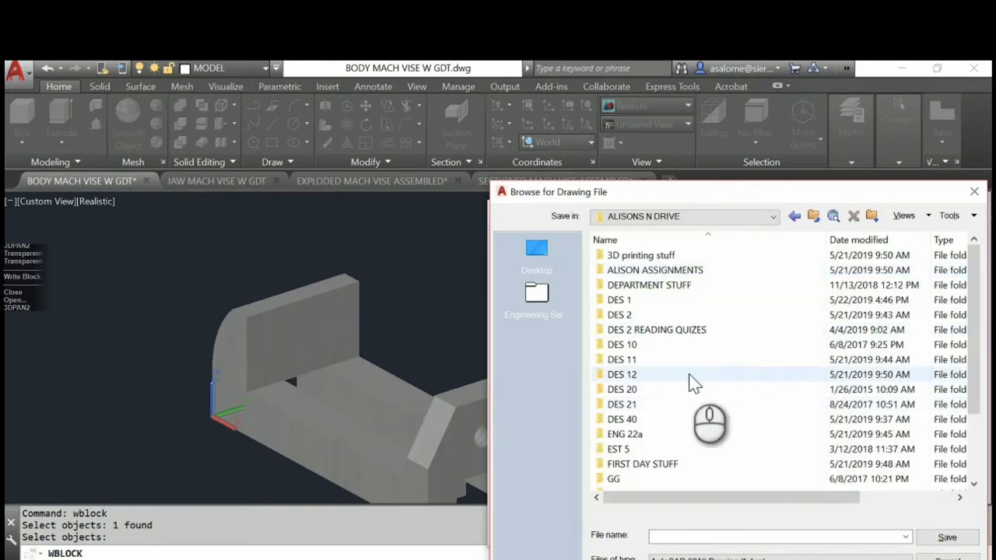
pyautogui.click(654, 270)
pyautogui.doubleClick(653, 272)
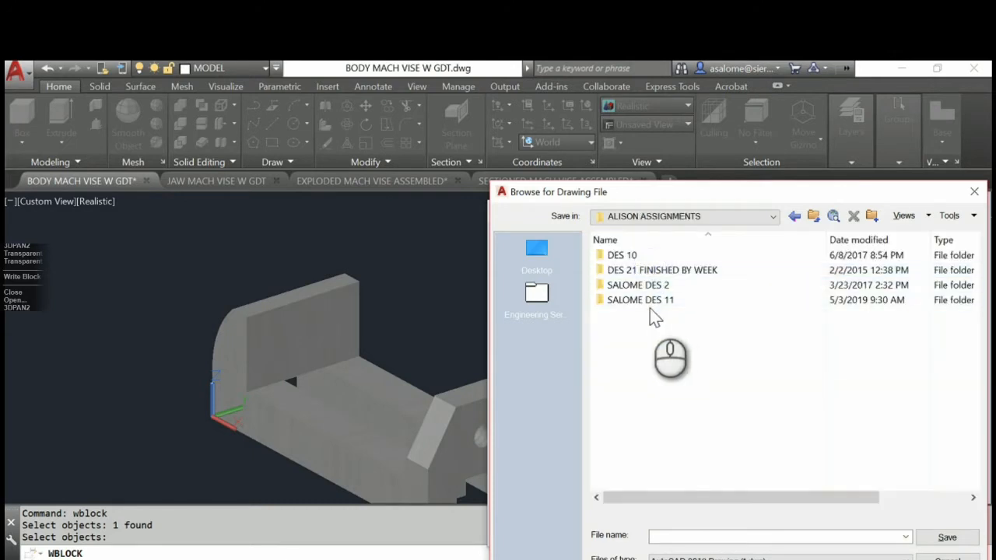
pyautogui.doubleClick(632, 285)
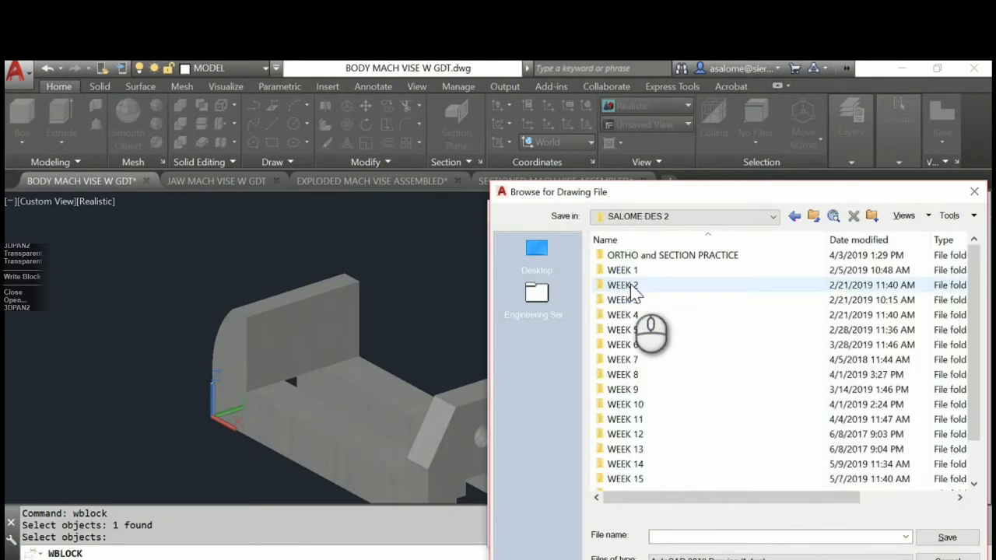
pyautogui.click(636, 450)
pyautogui.doubleClick(637, 449)
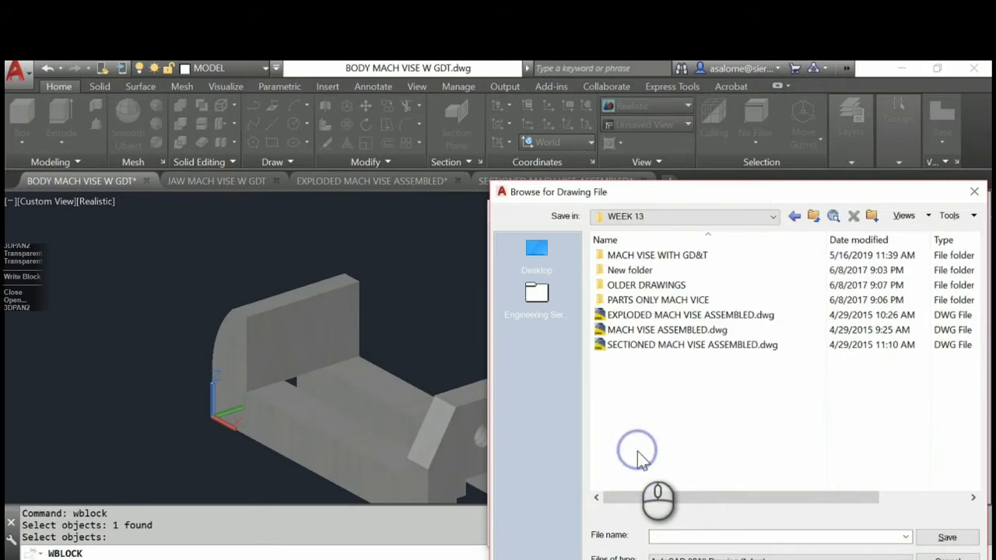
pyautogui.click(626, 302)
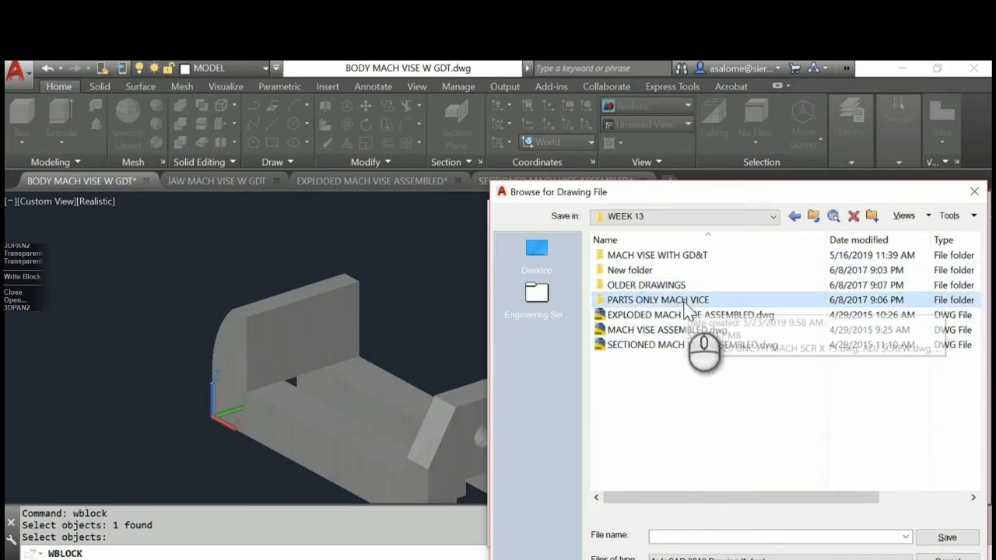
pyautogui.doubleClick(611, 302)
# Name the destination file "body-part only" and write the vise body out as its own drawing
pyautogui.click(692, 537)
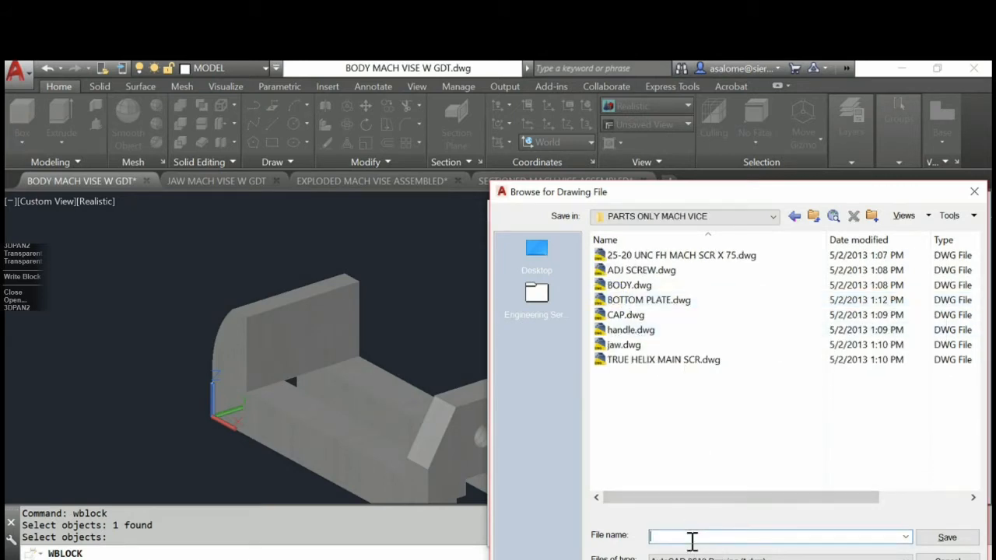
pyautogui.write('ba')
pyautogui.press('BackSpace')
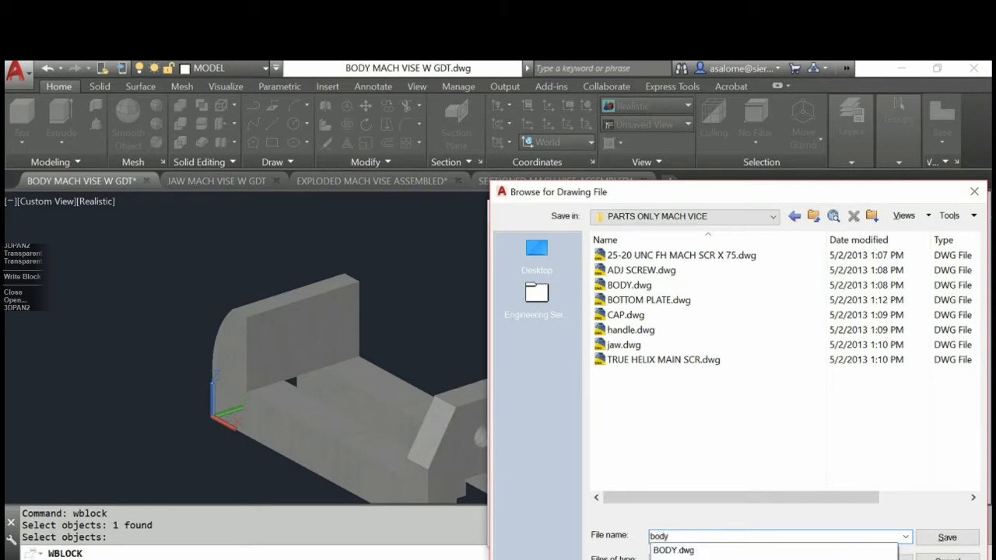
pyautogui.write('ody-paert only')
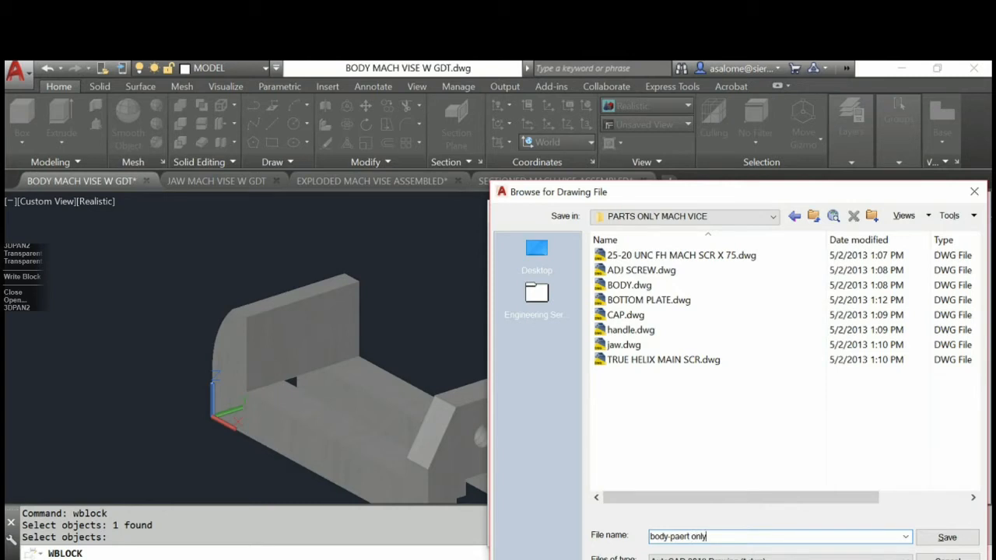
pyautogui.moveTo(680, 537); pyautogui.dragTo(688, 537)
pyautogui.click(946, 541)
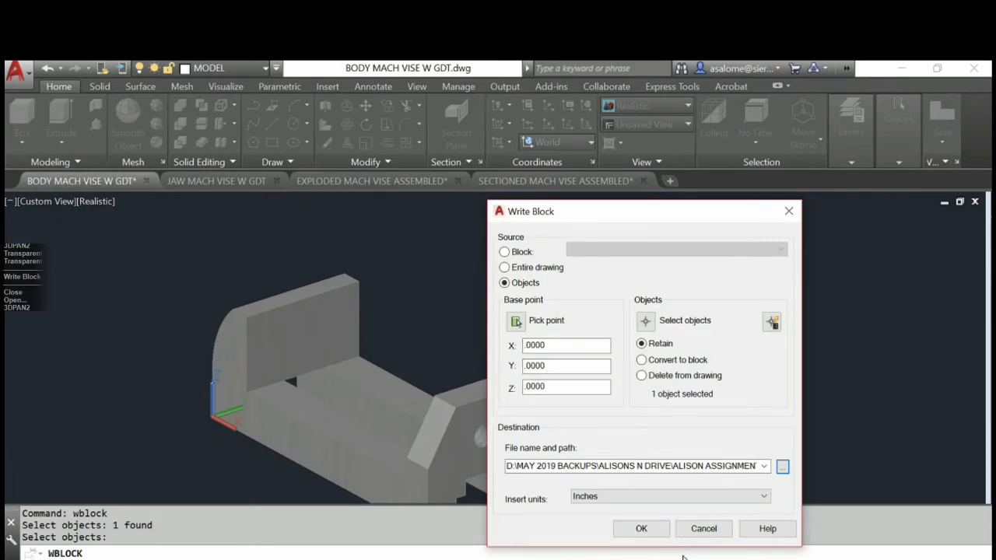
pyautogui.click(642, 531)
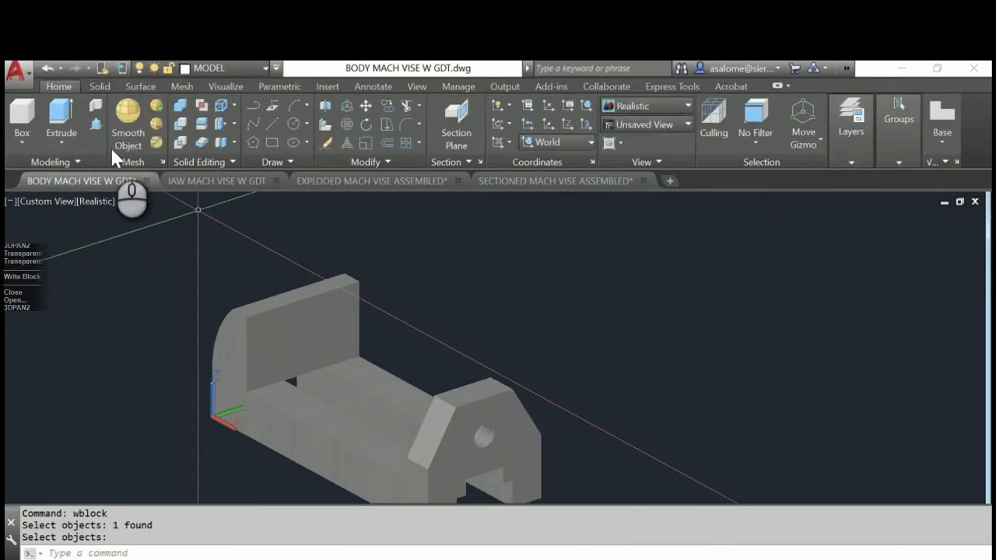
# Close the BODY MACH VISE W GDT drawing and open body-part only.dwg from the PARTS ONLY MACH VICE folder
pyautogui.click(145, 181)
pyautogui.click(551, 369)
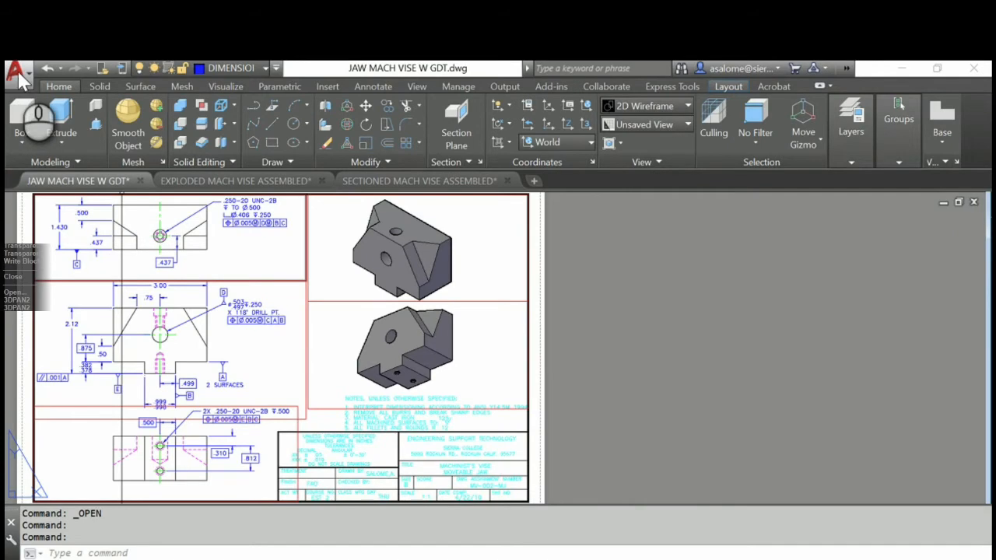
pyautogui.click(16, 70)
pyautogui.click(327, 271)
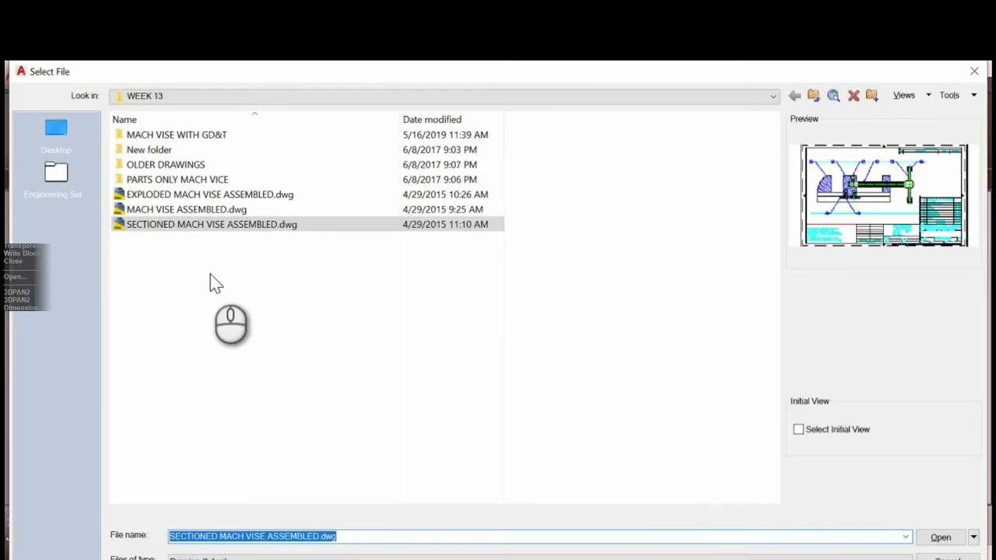
pyautogui.click(146, 181)
pyautogui.doubleClick(147, 183)
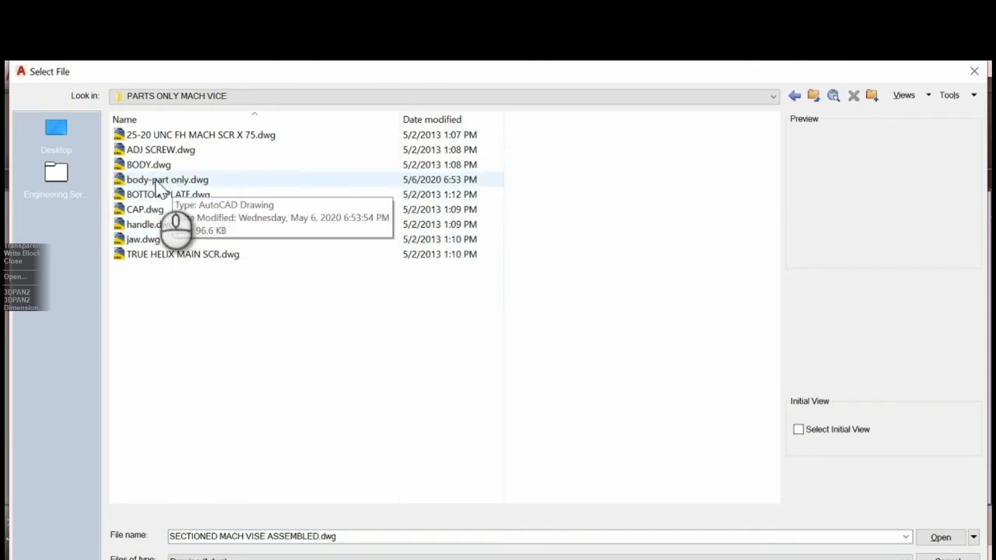
pyautogui.click(160, 180)
pyautogui.click(935, 538)
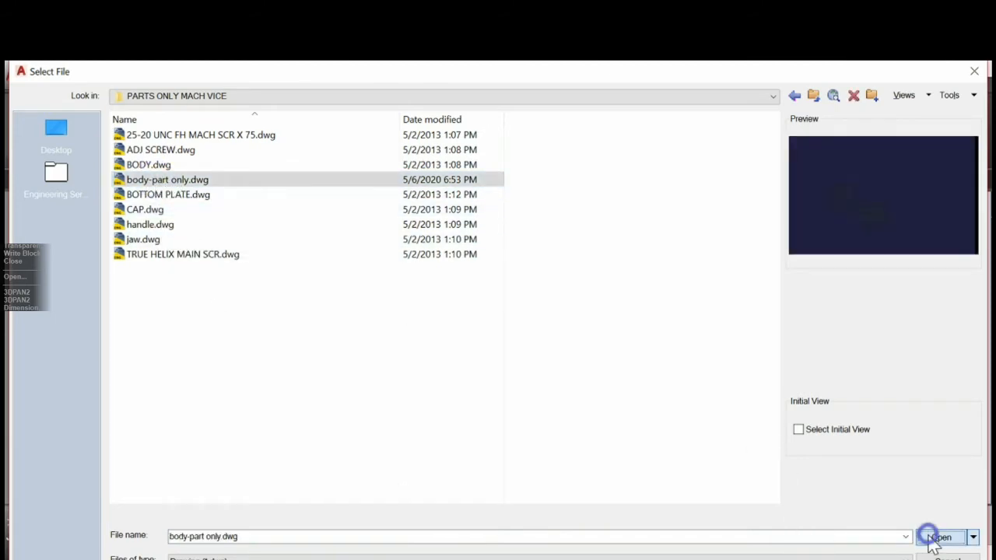
# Examine the exported vise body in model space and open the drawing's layer list
pyautogui.moveTo(430, 381); pyautogui.dragTo(438, 296, button='middle')
pyautogui.keyDown('shift'); pyautogui.moveTo(429, 336); pyautogui.dragTo(394, 342, button='middle'); pyautogui.keyUp('shift')
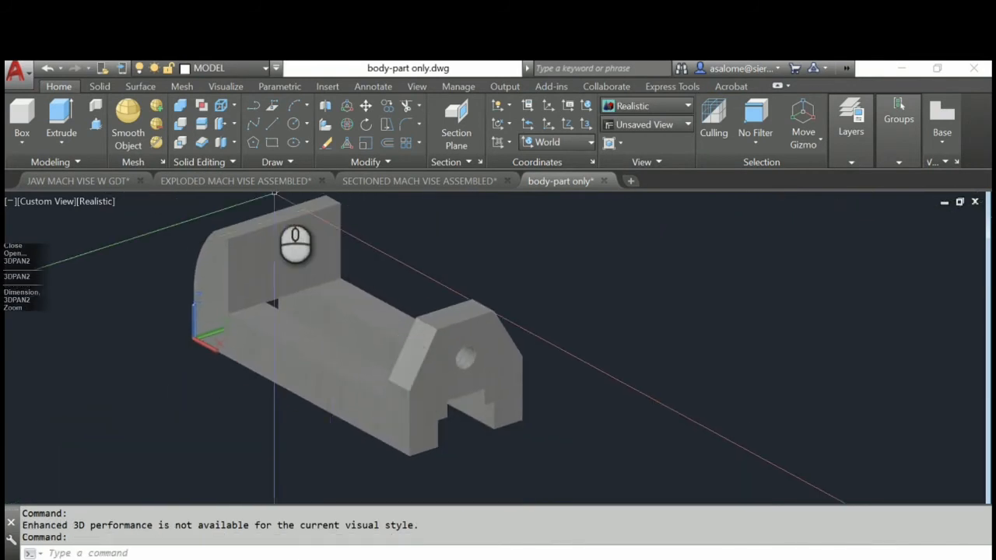
pyautogui.click(260, 68)
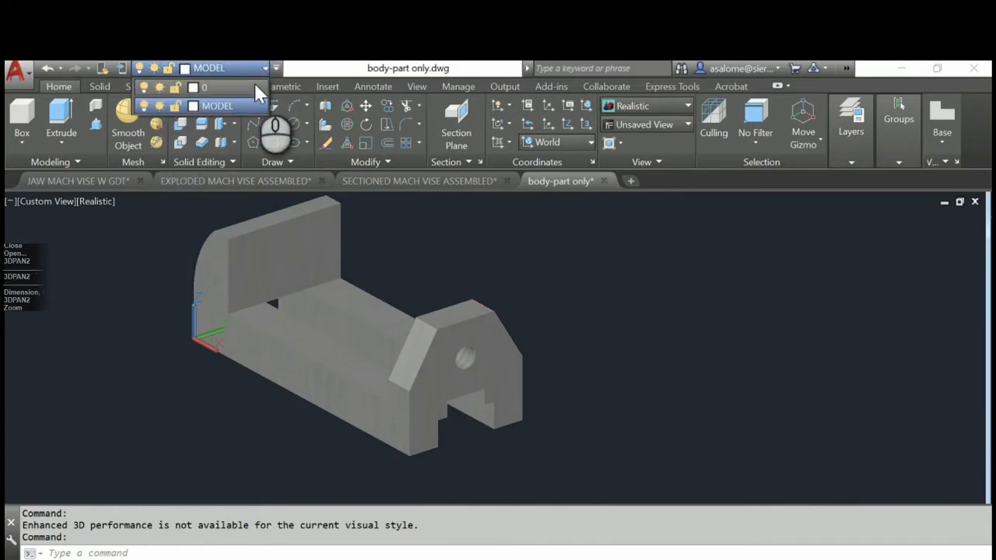
# Keep MODEL as the current layer and examine the dimension styles stored in the exported body drawing
pyautogui.click(249, 103)
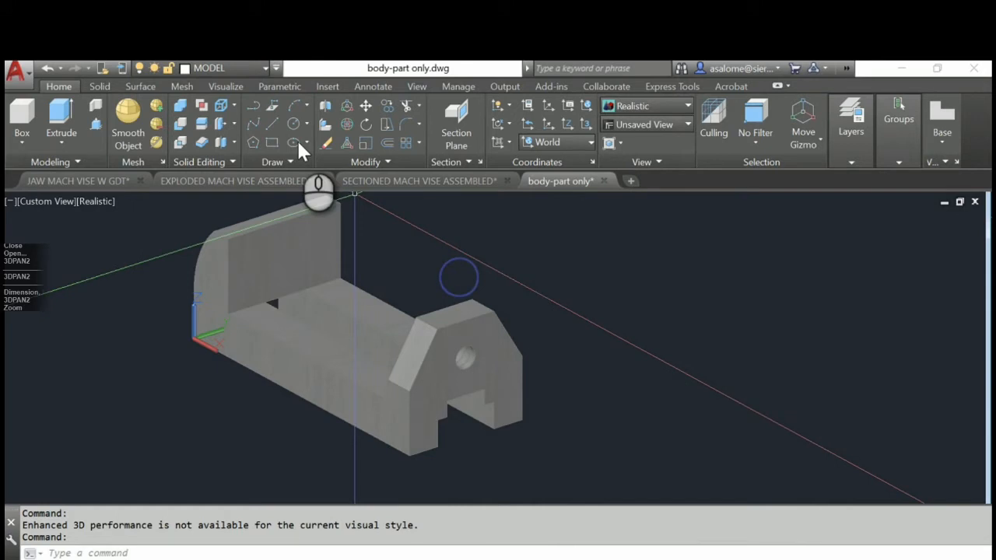
pyautogui.click(371, 87)
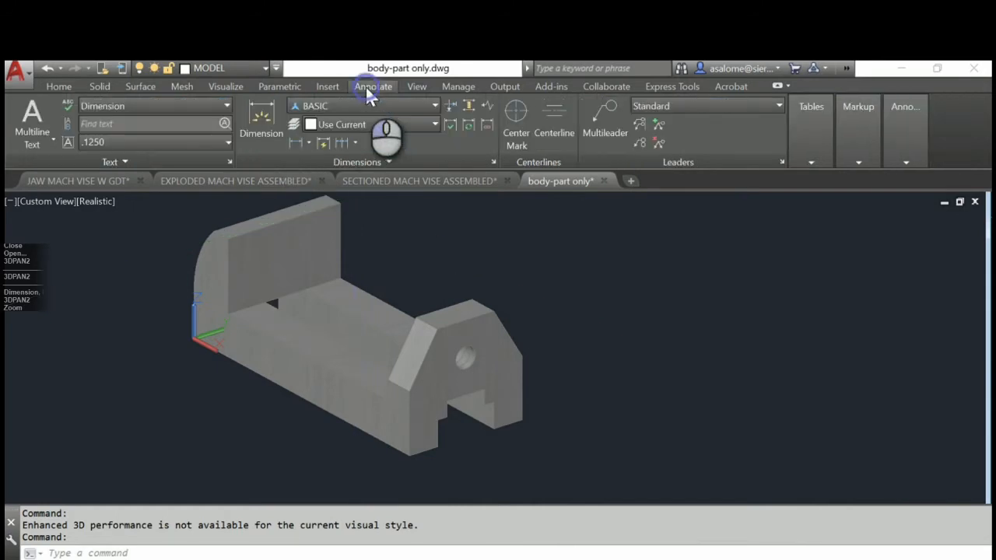
pyautogui.click(494, 163)
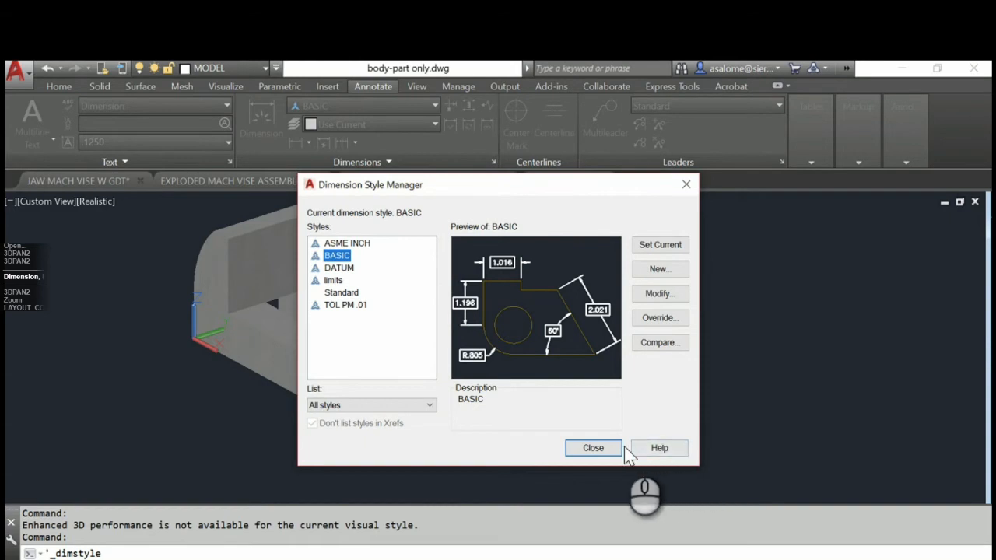
pyautogui.click(688, 185)
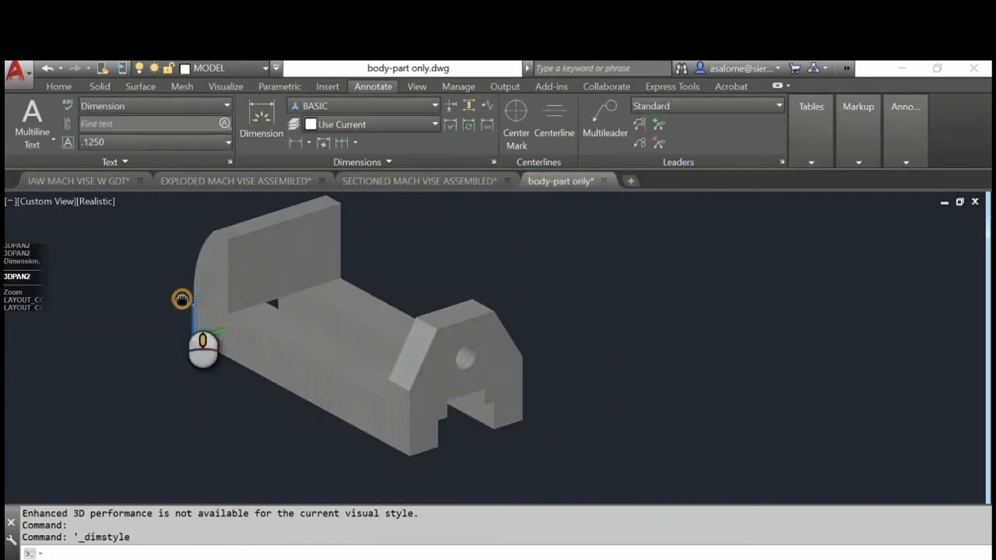
# Examine the exported vise body in model space and check the ANSI B MultiView Layout for content
pyautogui.moveTo(182, 298); pyautogui.dragTo(314, 327, button='middle')
pyautogui.scroll(1, 549, 380)
pyautogui.middleClick(548, 377)
pyautogui.middleClick(549, 378)
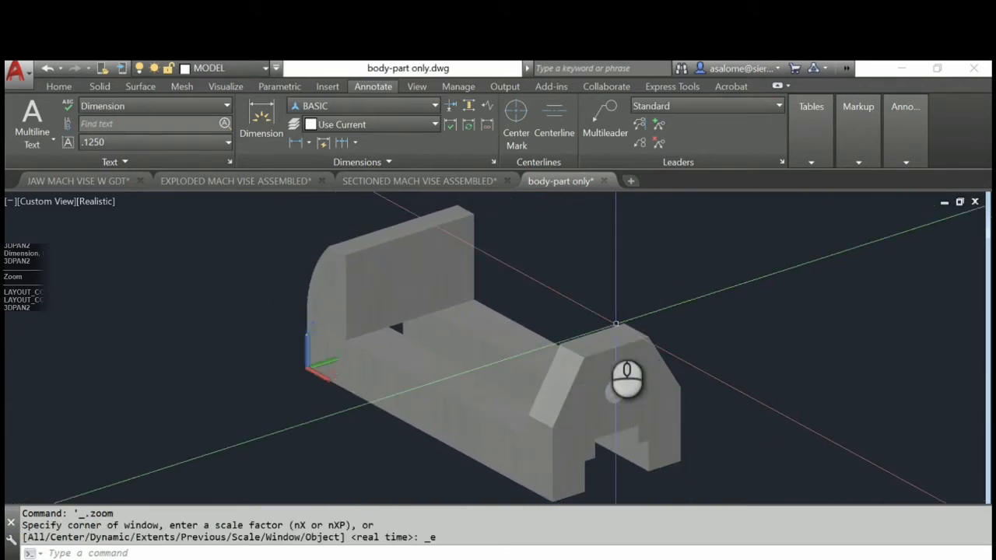
pyautogui.scroll(-1, 670, 362)
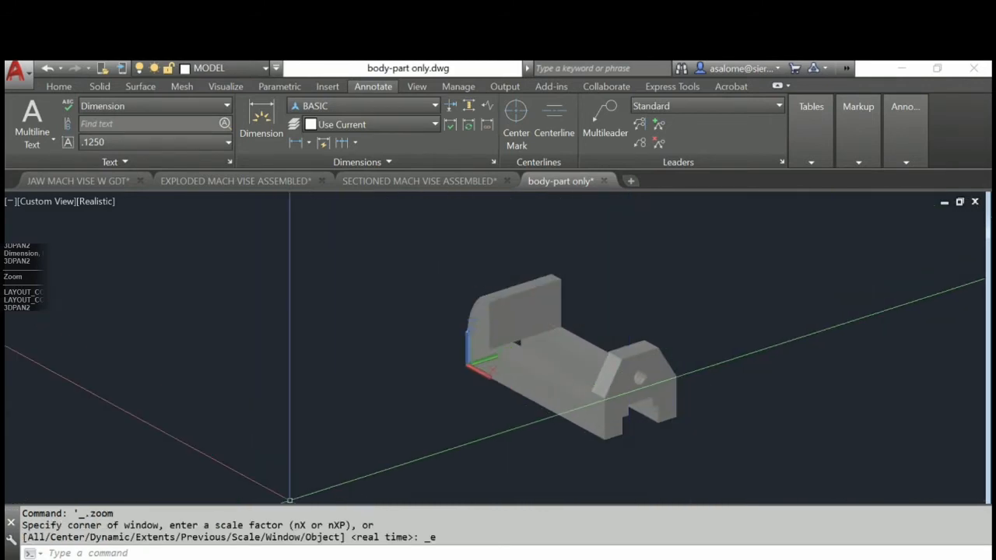
pyautogui.click(116, 558)
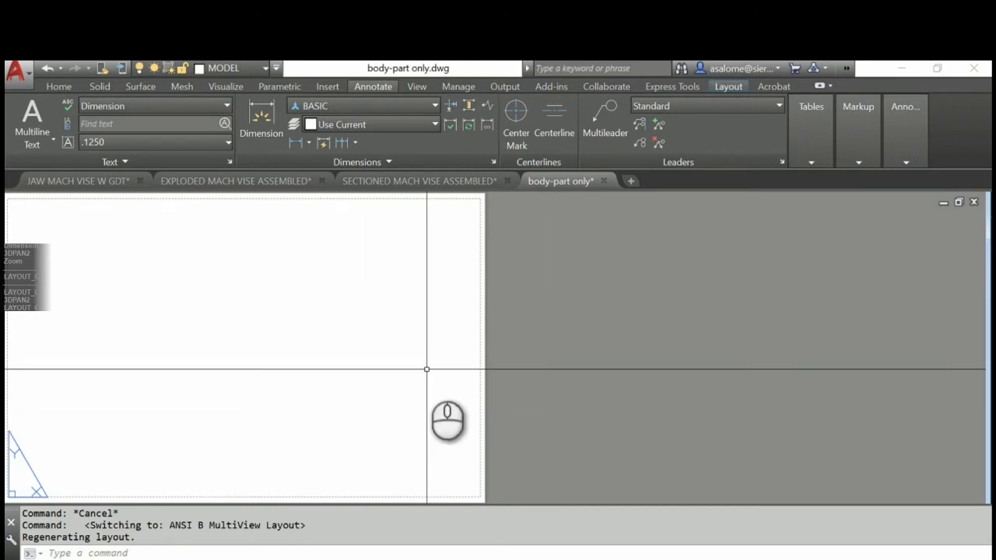
pyautogui.click(68, 559)
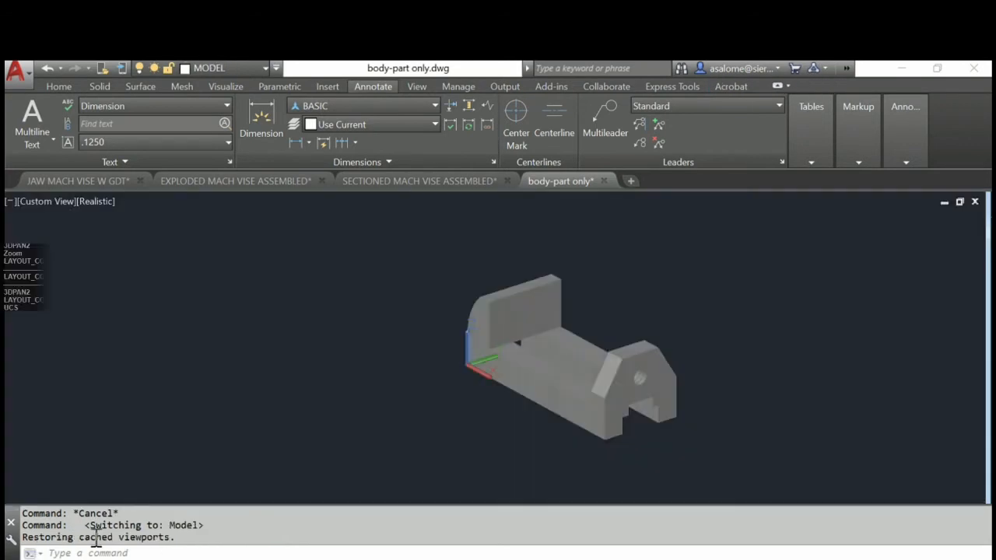
pyautogui.moveTo(571, 395); pyautogui.dragTo(371, 377, button='middle')
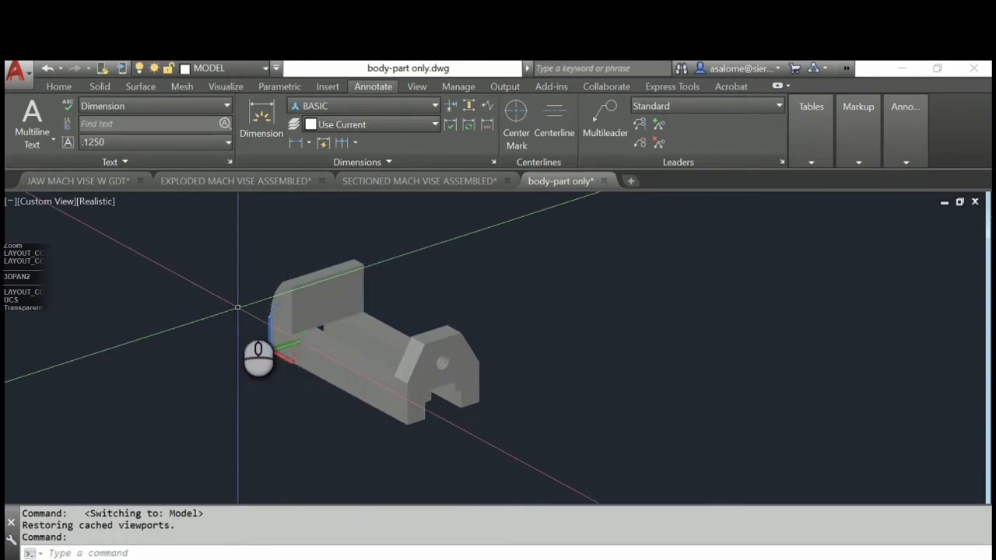
# In the JAW MACH VISE W GDT drawing, make MODEL the current layer and go to model space
pyautogui.click(78, 182)
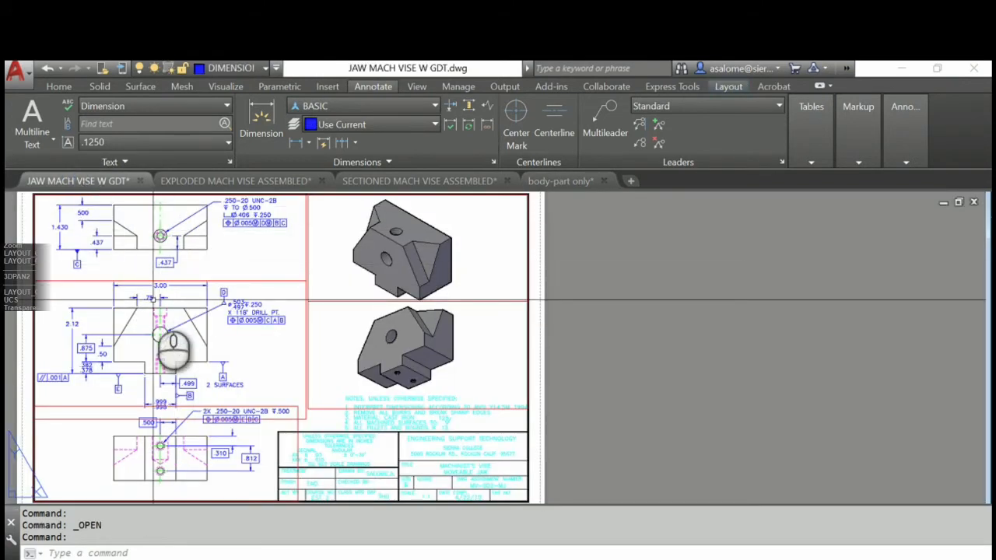
pyautogui.click(263, 68)
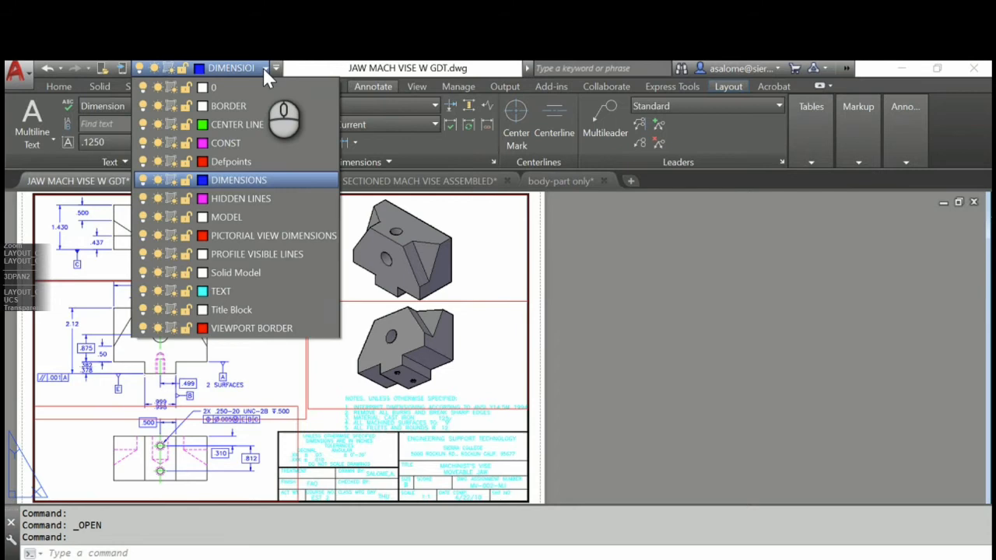
pyautogui.click(228, 218)
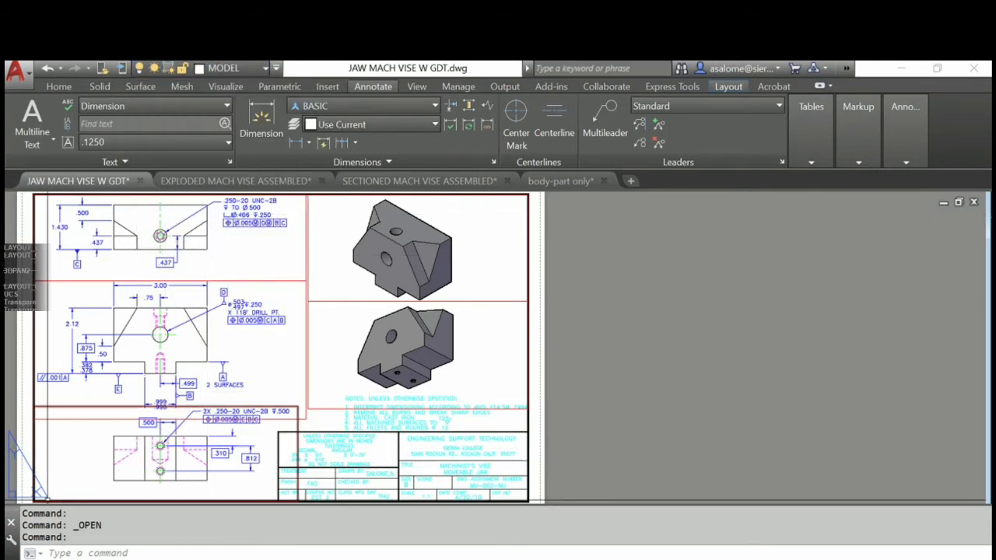
pyautogui.click(45, 559)
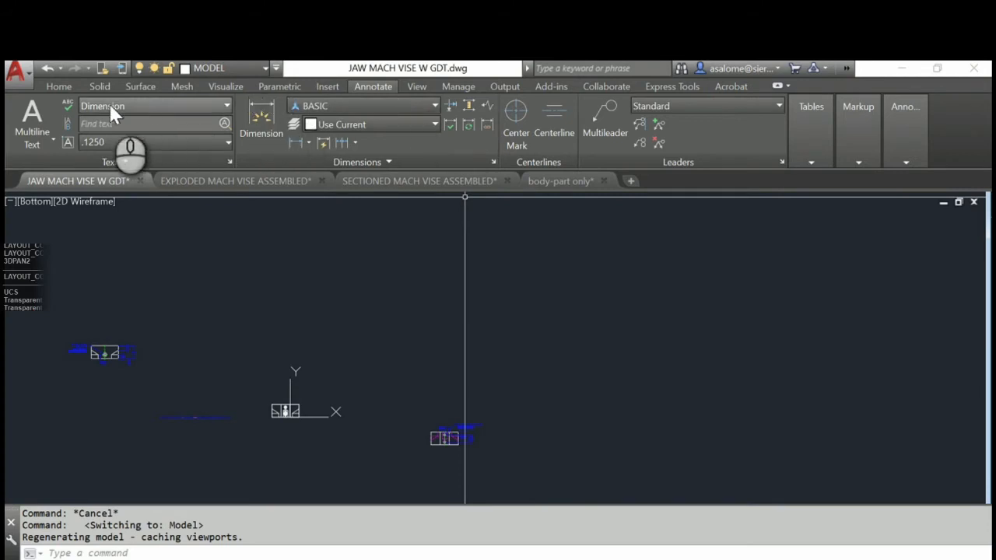
# Reset the UCS to World and show the jaw solid in a 3D view with the Conceptual visual style
pyautogui.click(56, 84)
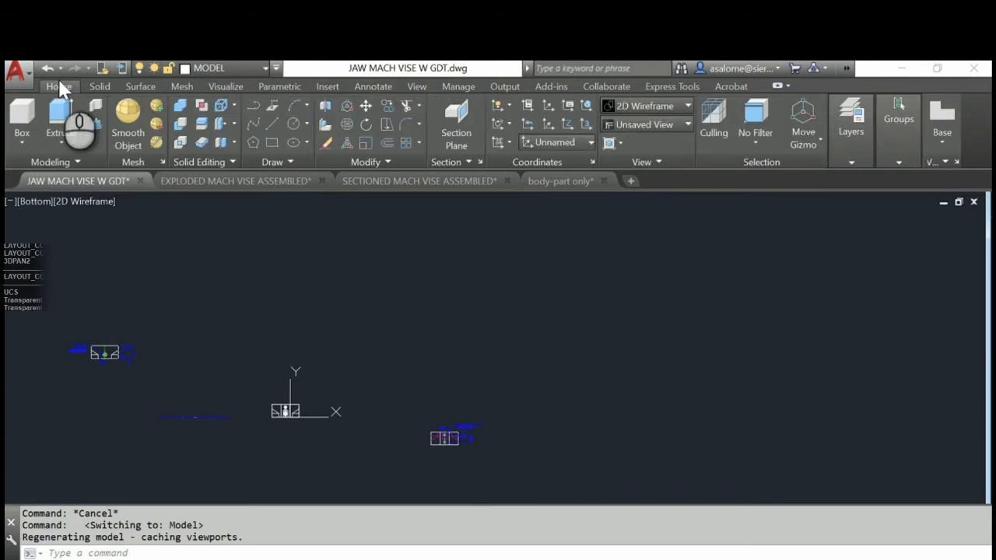
pyautogui.click(589, 102)
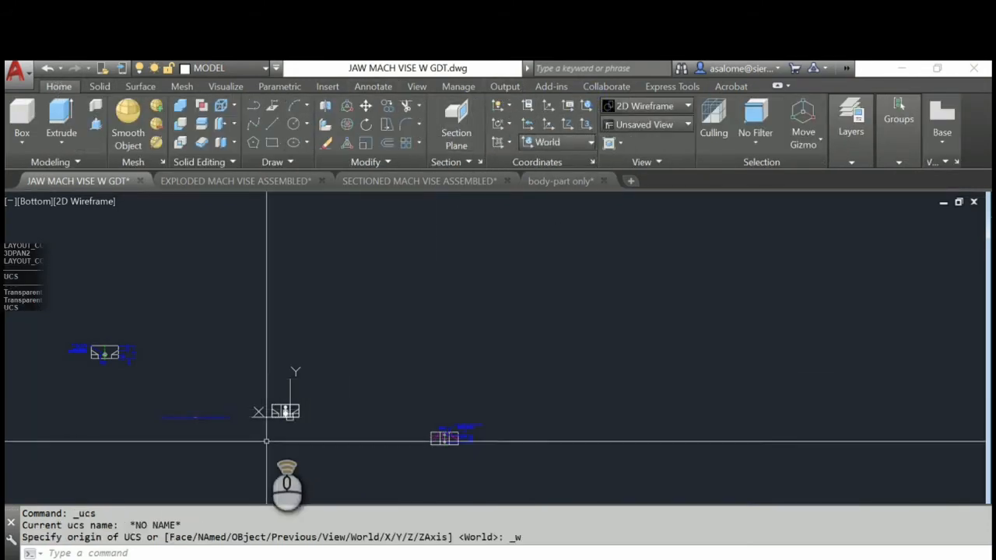
pyautogui.scroll(5, 355, 396)
pyautogui.keyDown('shift'); pyautogui.moveTo(356, 397); pyautogui.dragTo(332, 489, button='middle'); pyautogui.keyUp('shift')
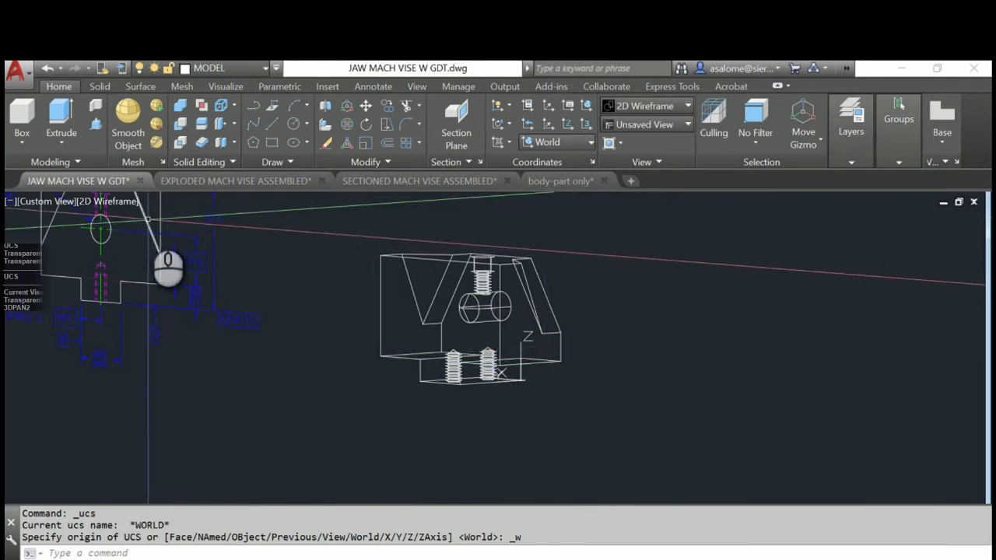
pyautogui.click(117, 201)
pyautogui.click(151, 251)
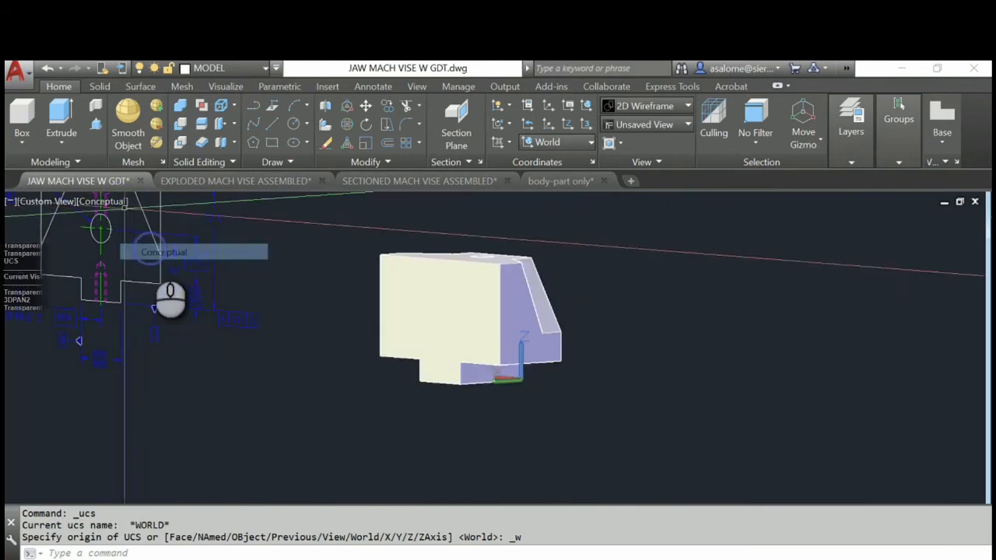
pyautogui.moveTo(626, 361)
pyautogui.keyDown('shift'); pyautogui.mouseDown(button='middle')
pyautogui.moveTo(618, 372)
pyautogui.moveTo(458, 374)
pyautogui.moveTo(402, 351)
pyautogui.moveTo(962, 372)
pyautogui.moveTo(407, 367)
pyautogui.moveTo(323, 385)
pyautogui.moveTo(492, 293)
pyautogui.moveTo(470, 368)
pyautogui.moveTo(438, 336)
pyautogui.moveTo(456, 293)
pyautogui.moveTo(349, 233)
pyautogui.moveTo(302, 267)
pyautogui.mouseUp(button='middle'); pyautogui.keyUp('shift')
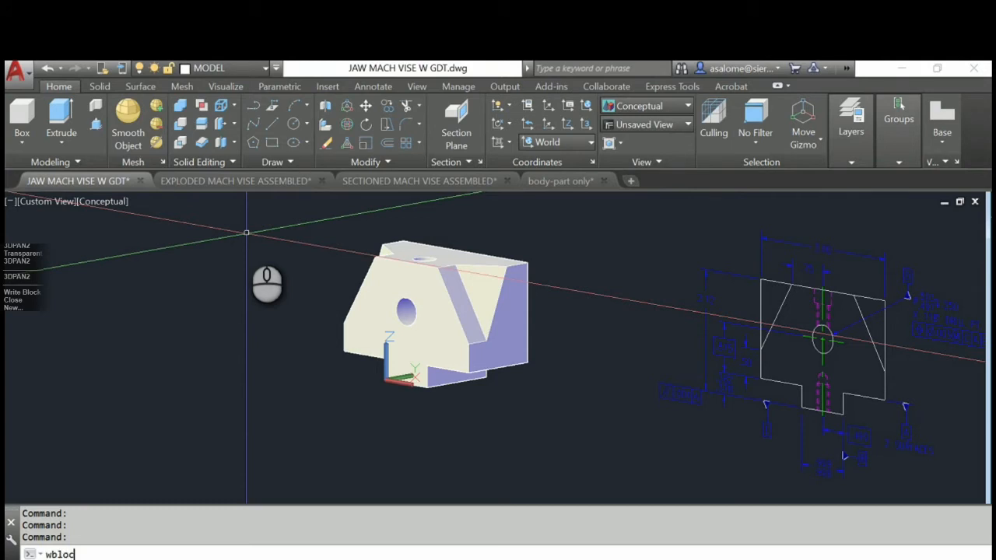
# Start Write Block (wblock) and select the jaw solid as the object to export
pyautogui.press('Return')
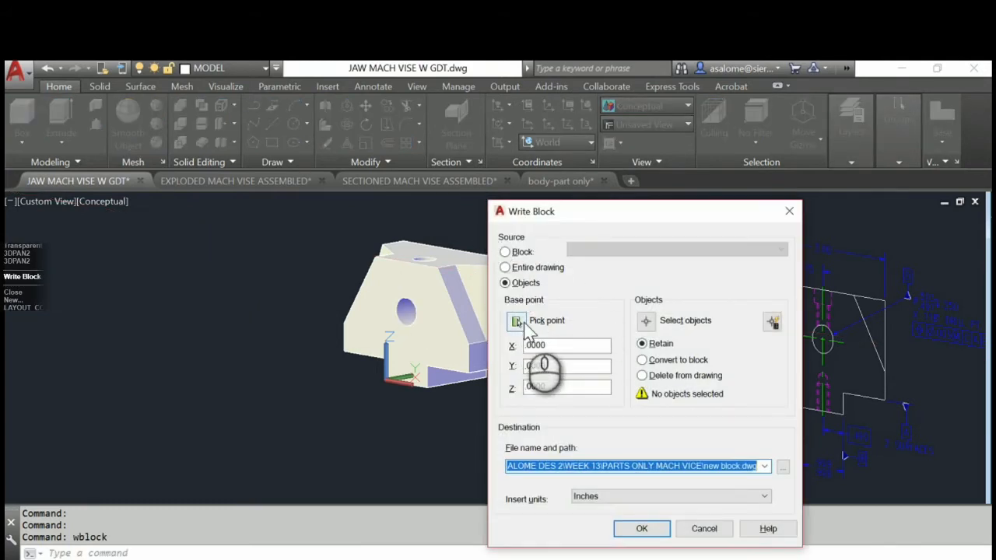
pyautogui.click(647, 322)
pyautogui.click(443, 311)
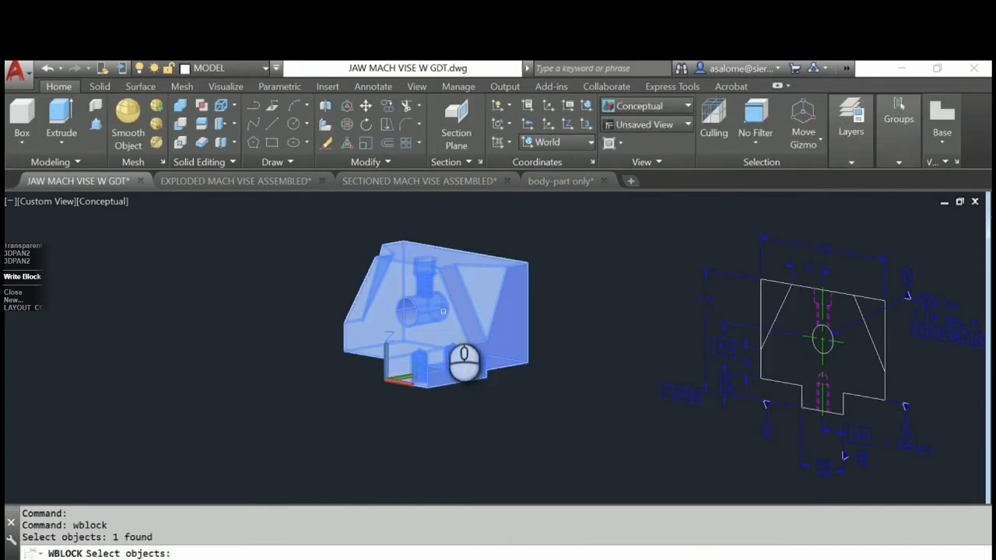
pyautogui.press('Return')
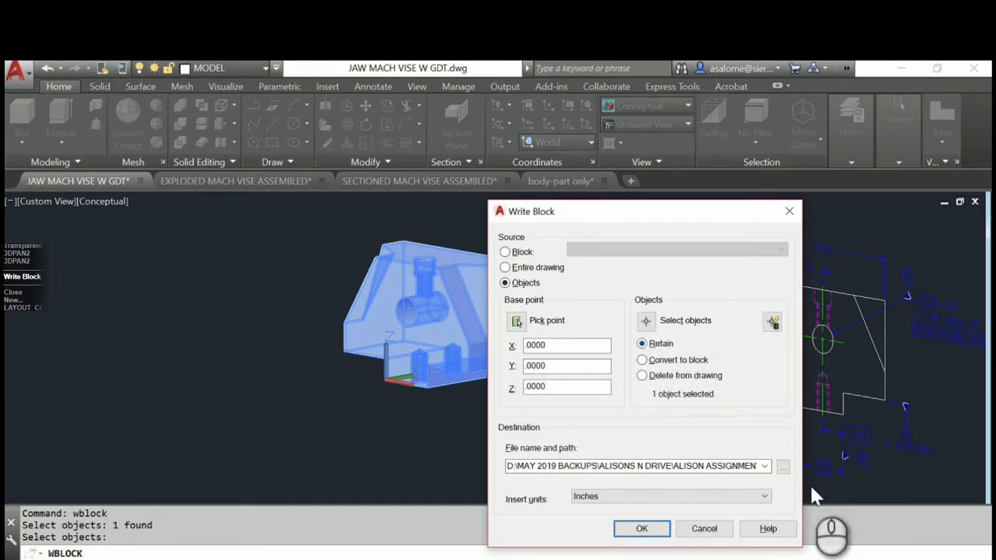
# Name the destination file "jaw-part only" in the PARTS ONLY MACH VICE folder and write the jaw out as its own drawing
pyautogui.click(784, 467)
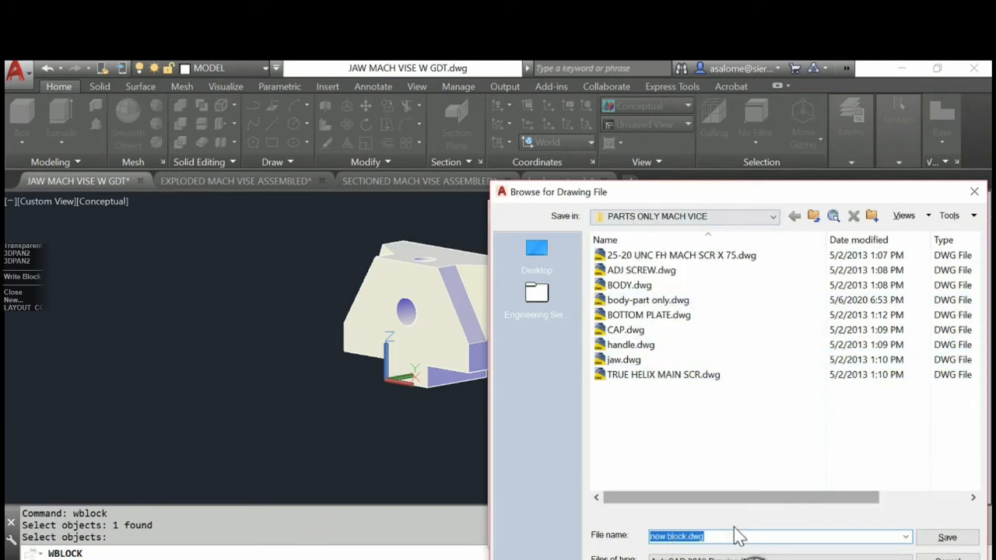
pyautogui.write('ja')
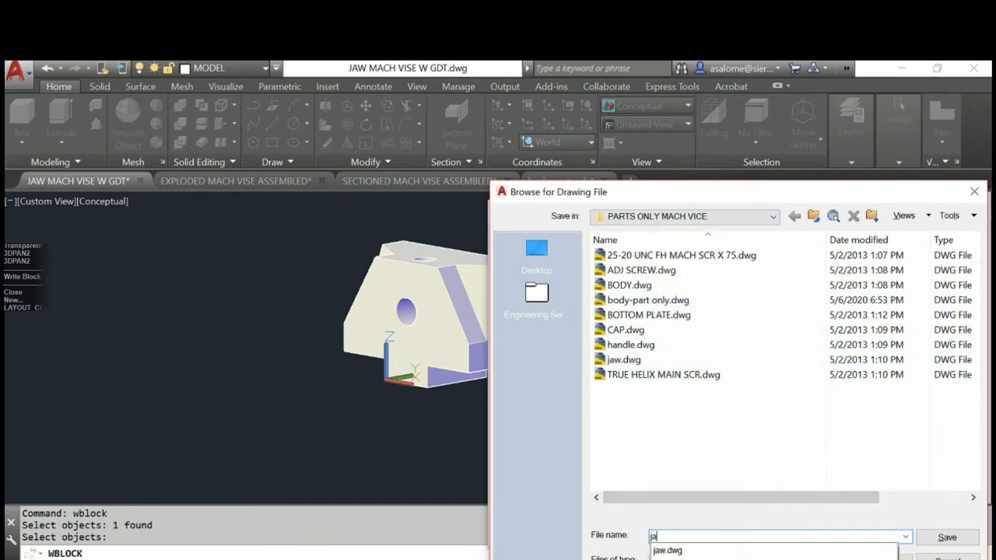
pyautogui.write('w-part only')
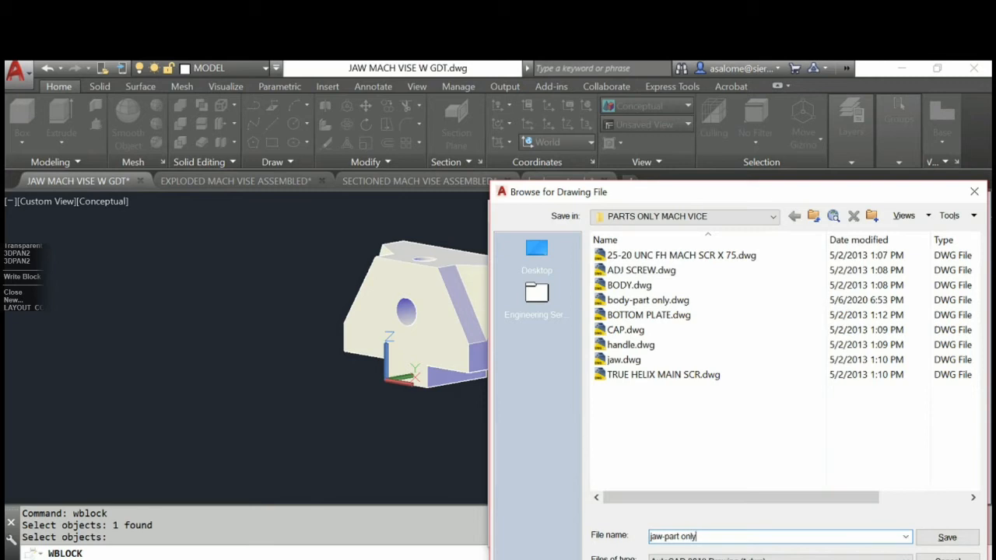
pyautogui.click(947, 538)
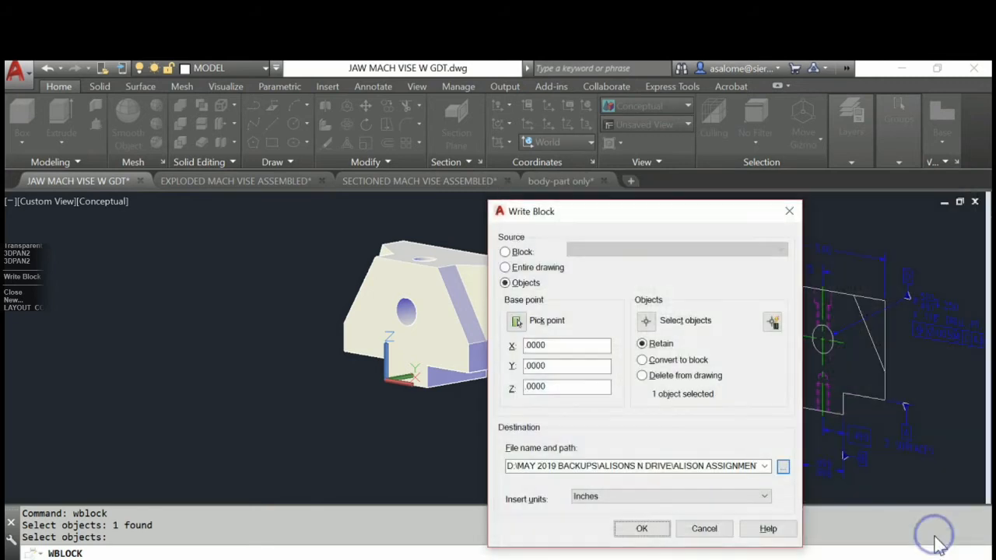
pyautogui.click(640, 530)
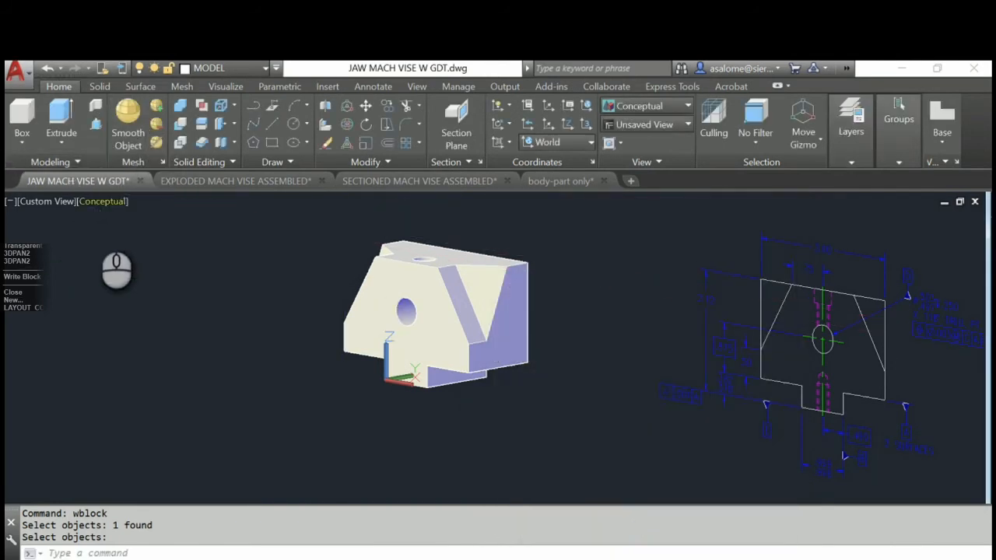
# Close the JAW MACH VISE W GDT drawing with its changes saved and switch to the body-part only drawing
pyautogui.click(140, 180)
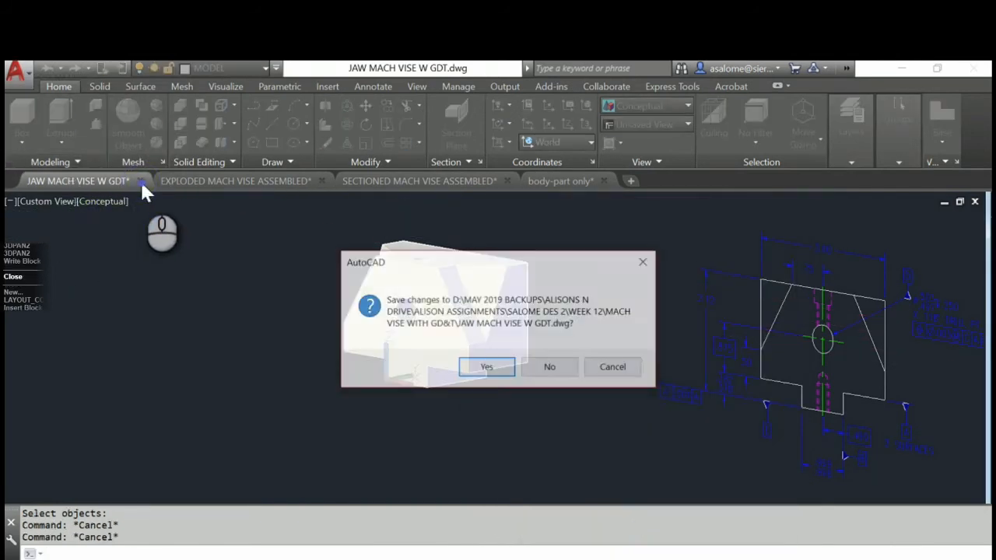
pyautogui.click(507, 373)
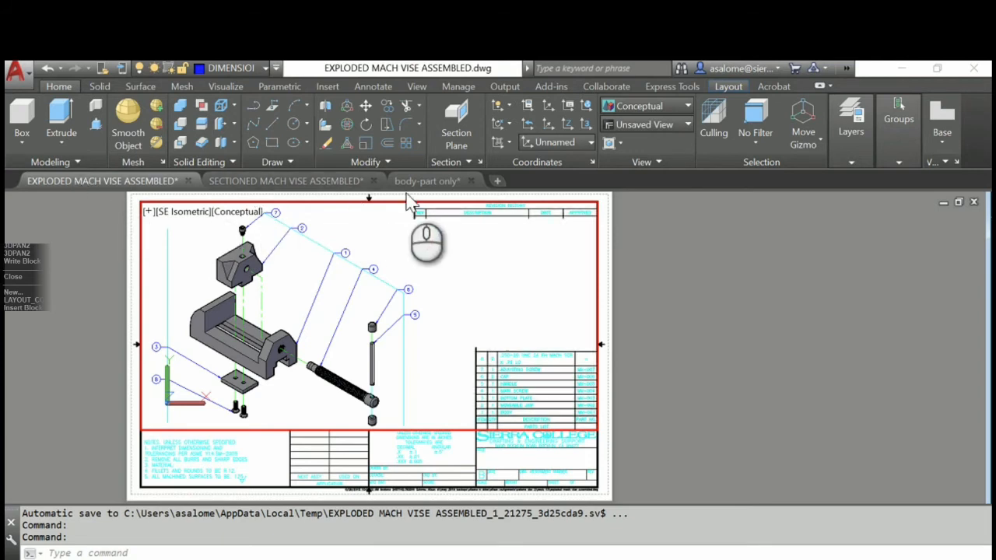
pyautogui.click(441, 182)
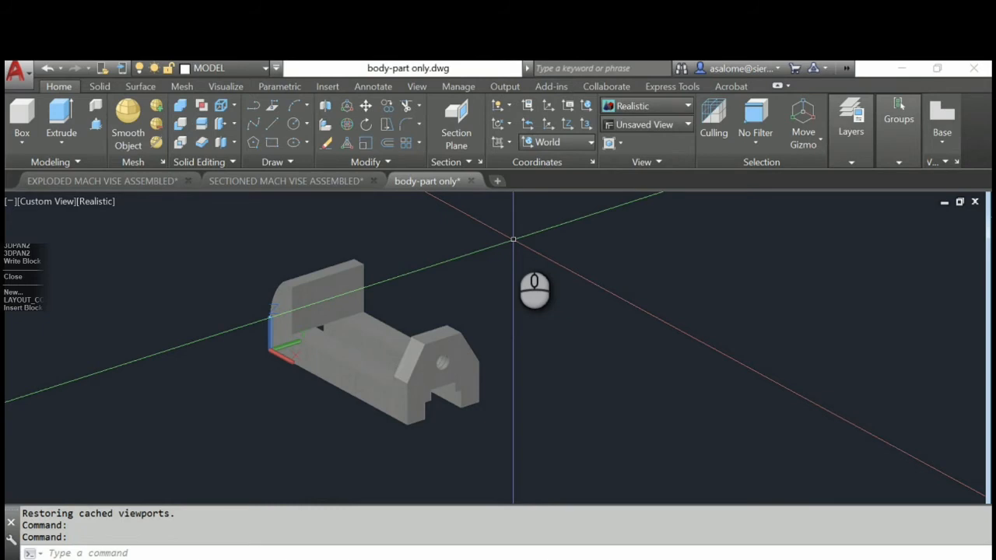
# Create a new drawing from the Sierra College title block template in Mechanical Reference, under MAY 2019 BACKUPS\ENGINEERING SERVICES on the LaCie drive
pyautogui.click(23, 74)
pyautogui.press('Escape')
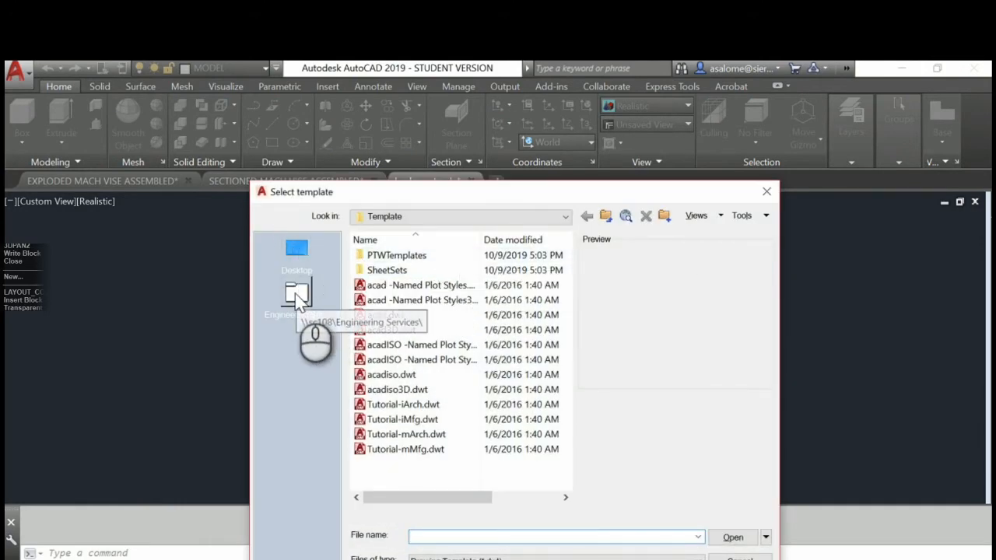
pyautogui.click(441, 216)
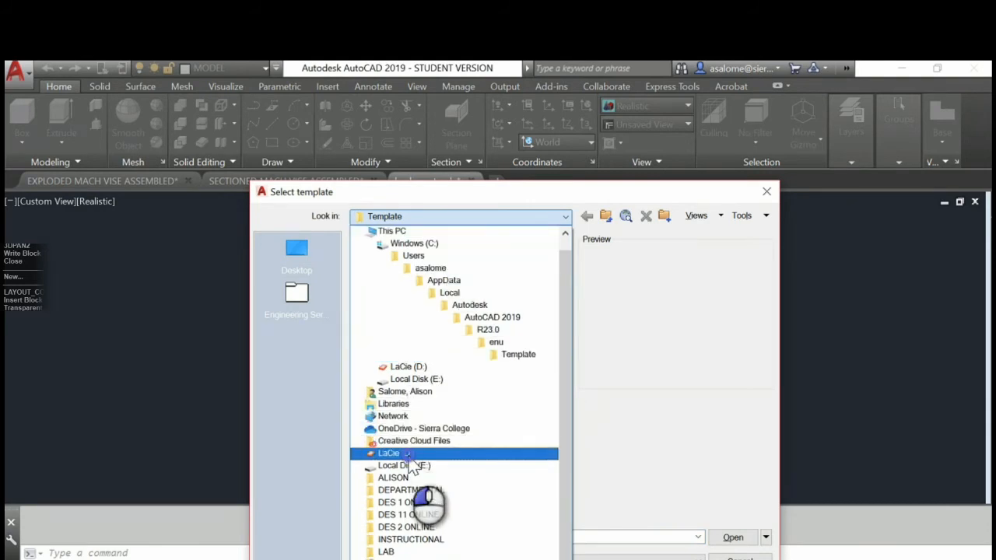
pyautogui.click(403, 453)
pyautogui.doubleClick(400, 286)
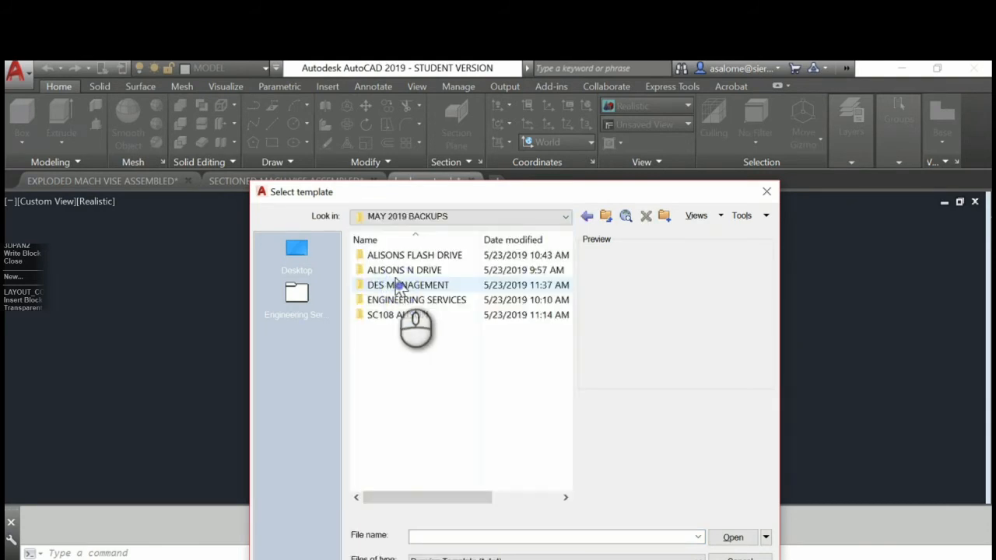
pyautogui.click(399, 301)
pyautogui.doubleClick(399, 300)
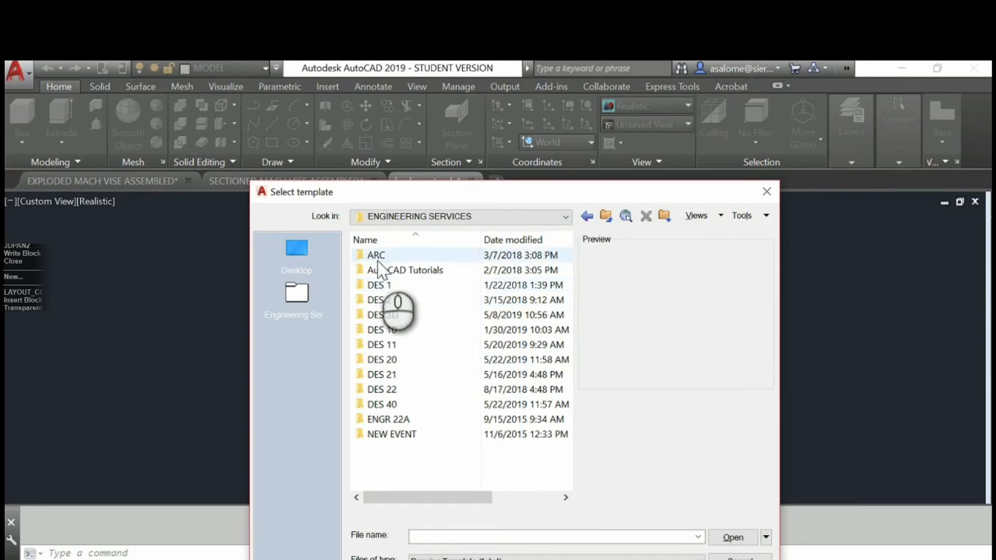
pyautogui.doubleClick(386, 300)
pyautogui.doubleClick(381, 270)
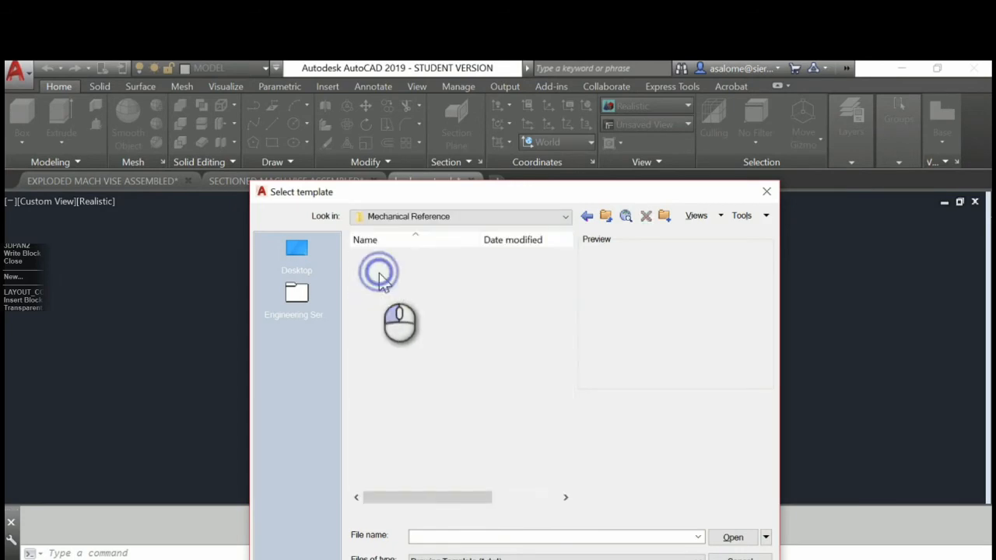
pyautogui.click(387, 270)
pyautogui.doubleClick(386, 270)
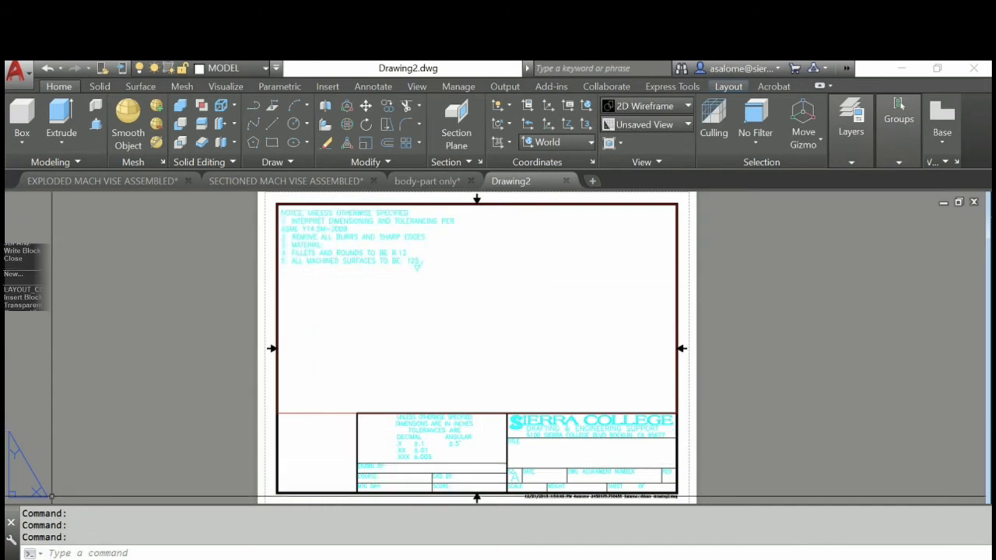
# Switch the new drawing to model space and start inserting a block with the full insert options
pyautogui.click(63, 559)
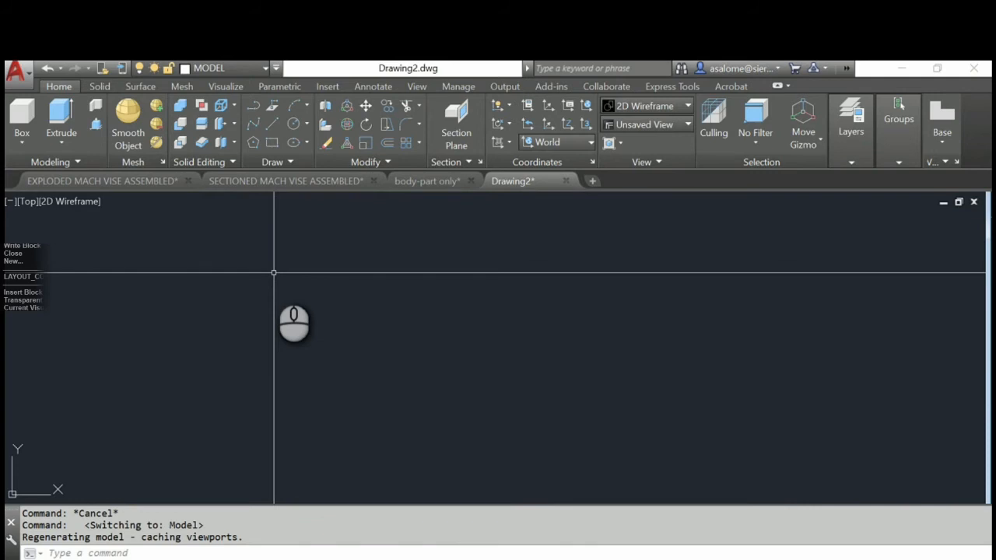
pyautogui.click(328, 86)
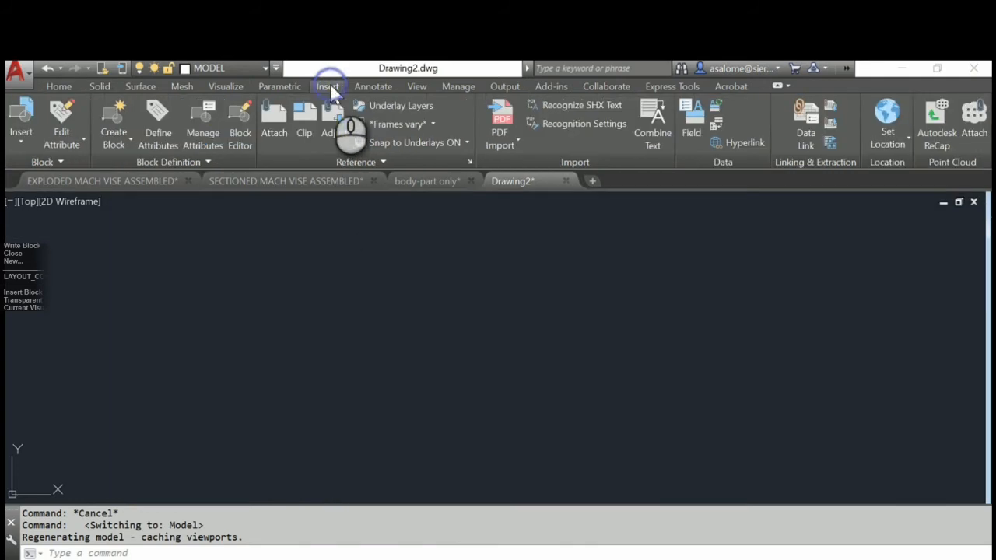
pyautogui.click(21, 124)
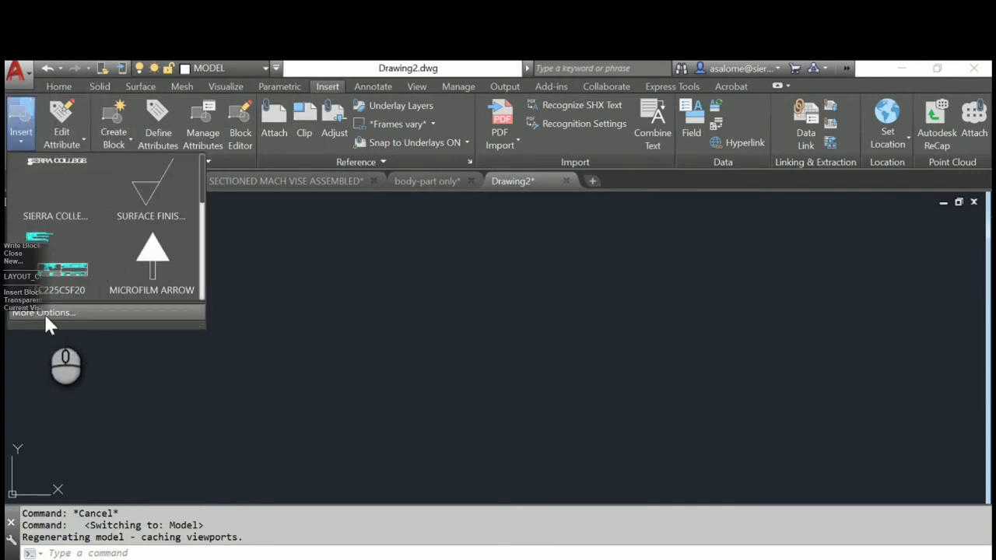
pyautogui.click(45, 315)
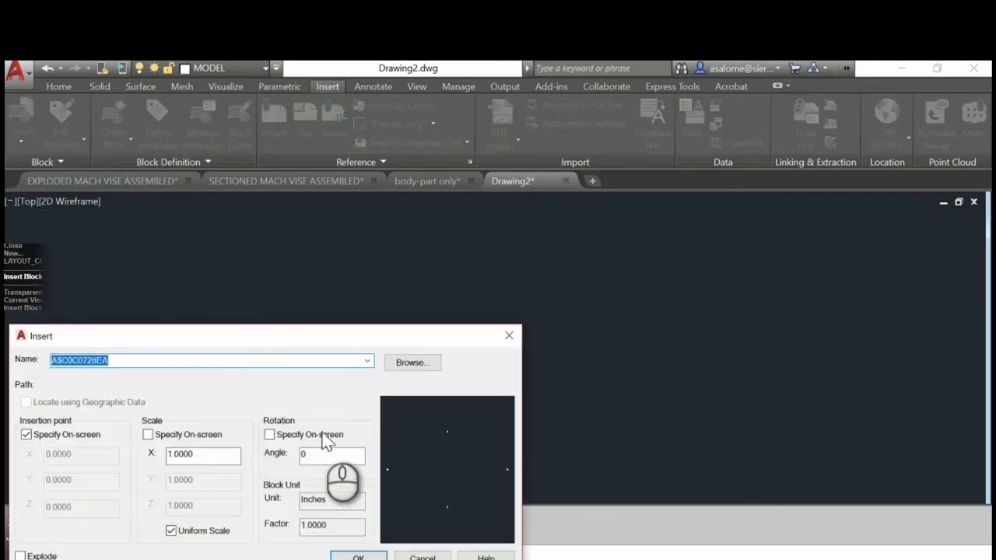
# Choose BODY.dwg as the block to insert, from WEEK 13\PARTS ONLY MACH VICE under MAY 2019 BACKUPS on the LaCie drive
pyautogui.click(422, 363)
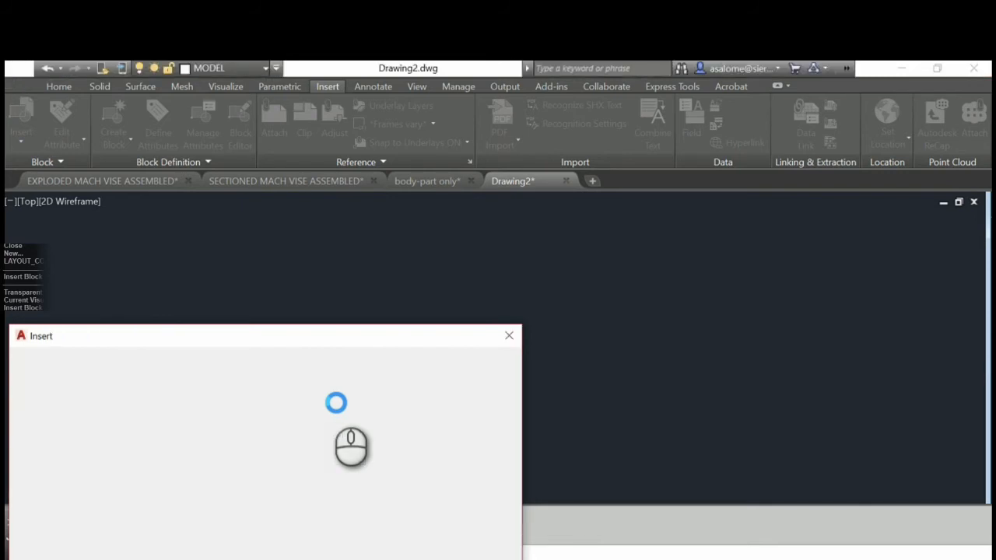
pyautogui.click(193, 218)
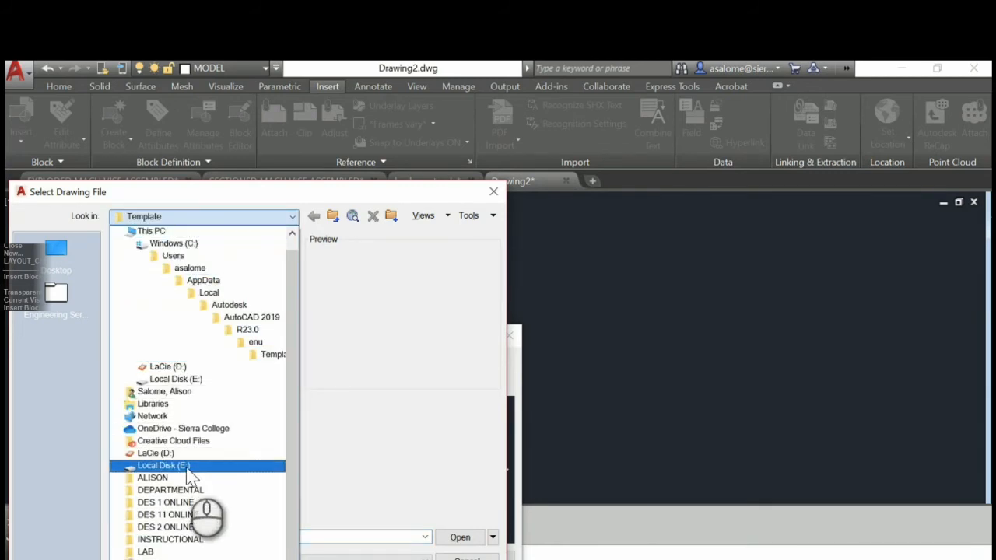
pyautogui.click(207, 453)
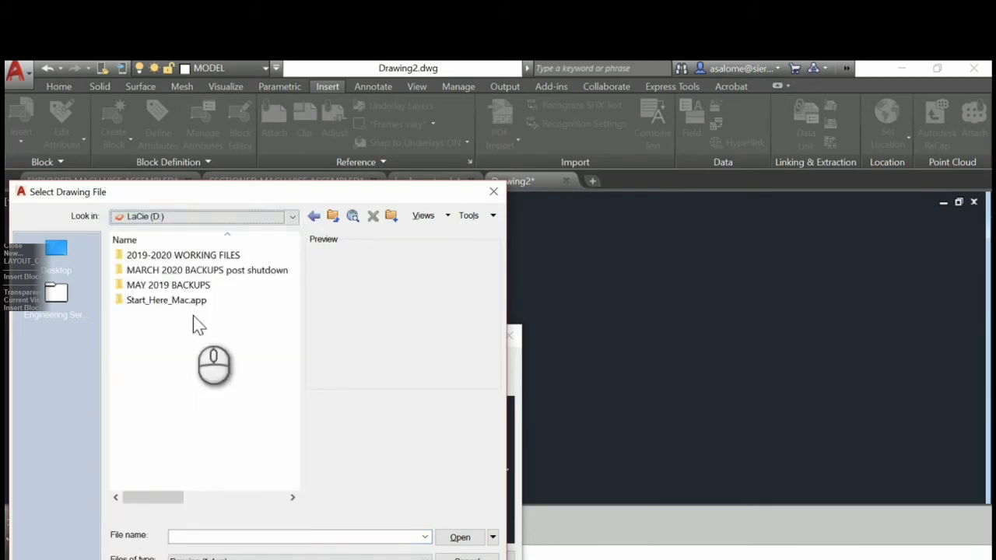
pyautogui.click(197, 284)
pyautogui.doubleClick(195, 285)
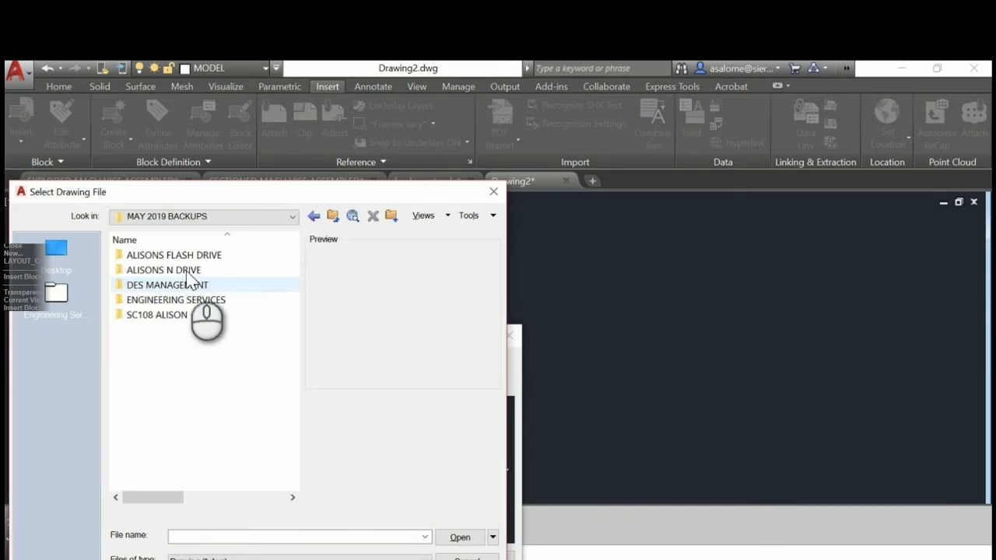
pyautogui.doubleClick(191, 269)
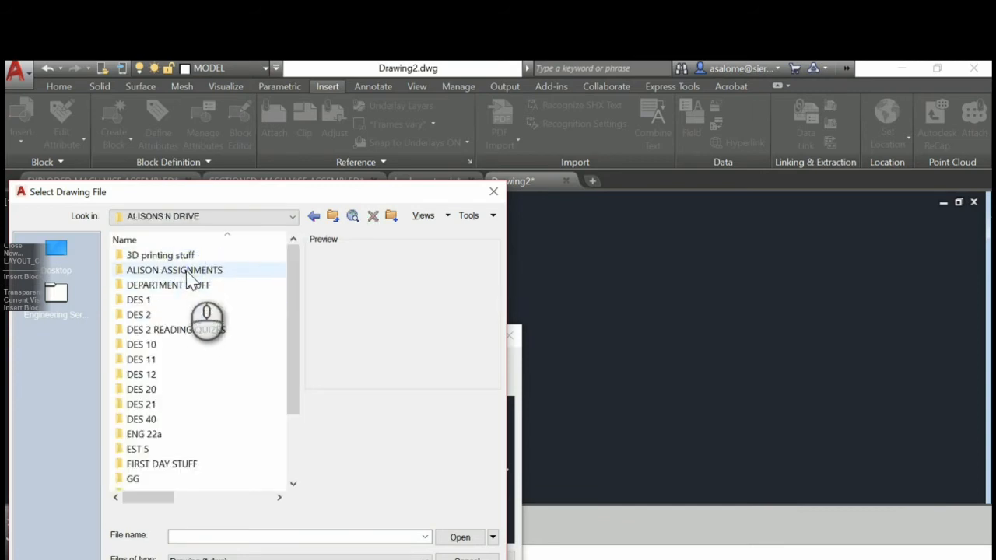
pyautogui.doubleClick(189, 270)
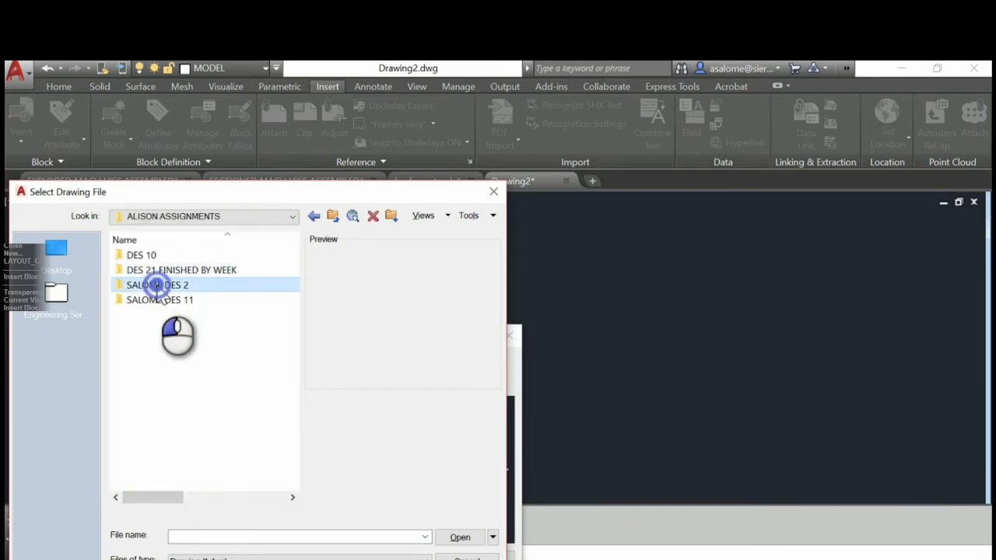
pyautogui.doubleClick(159, 285)
pyautogui.doubleClick(164, 450)
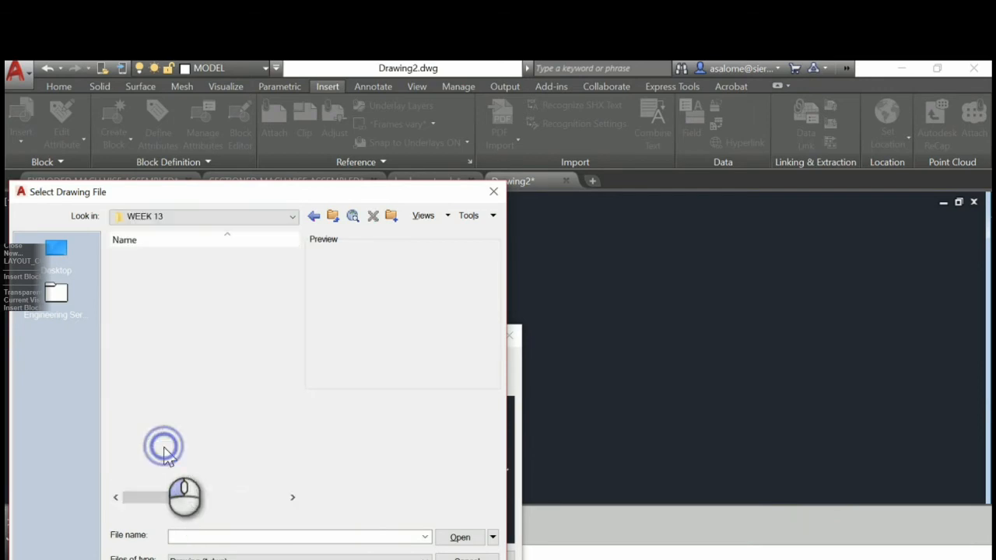
pyautogui.doubleClick(173, 299)
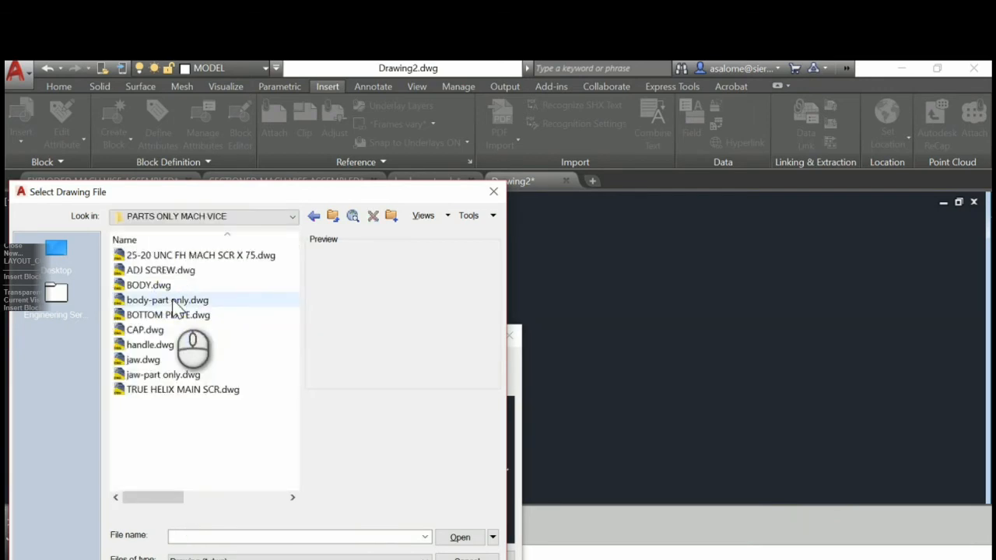
pyautogui.click(148, 286)
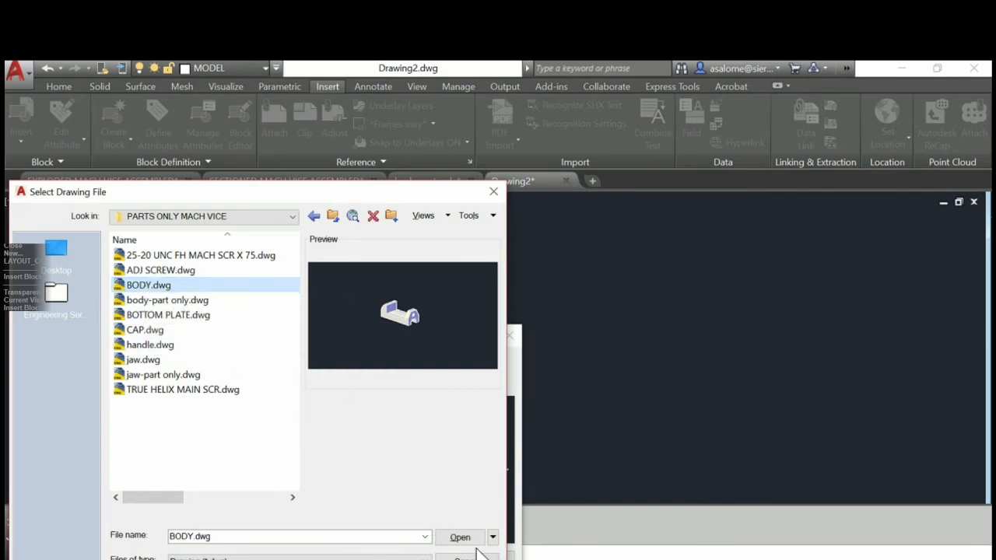
pyautogui.click(459, 539)
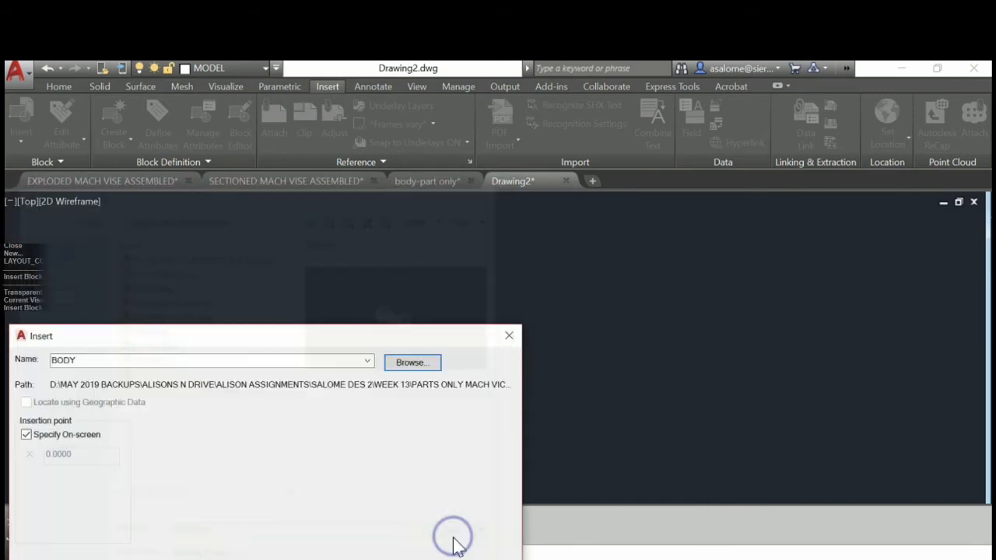
# Insert the vise body at the fixed origin 0,0,0 instead of an on-screen point, at scale 1 and rotation 0
pyautogui.moveTo(311, 335); pyautogui.dragTo(372, 285)
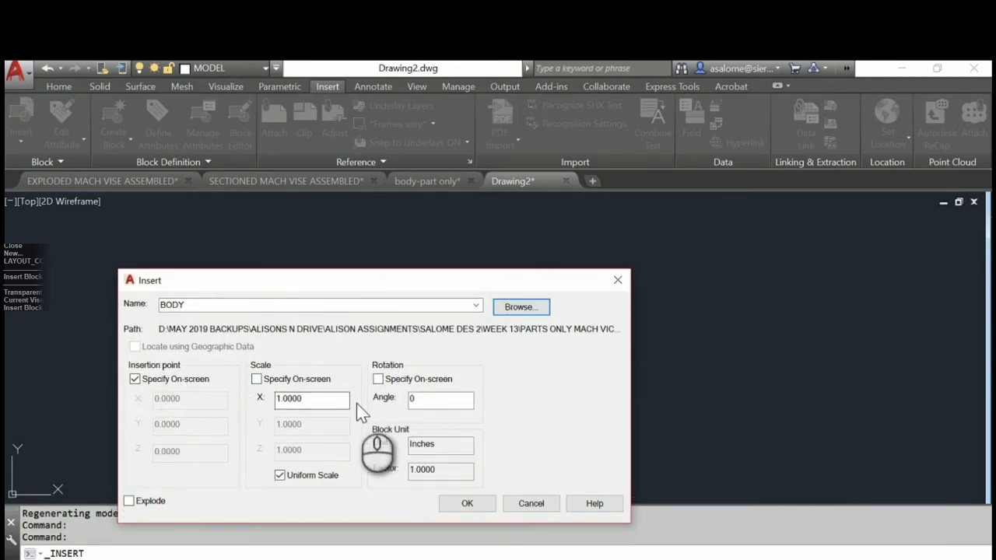
pyautogui.click(135, 379)
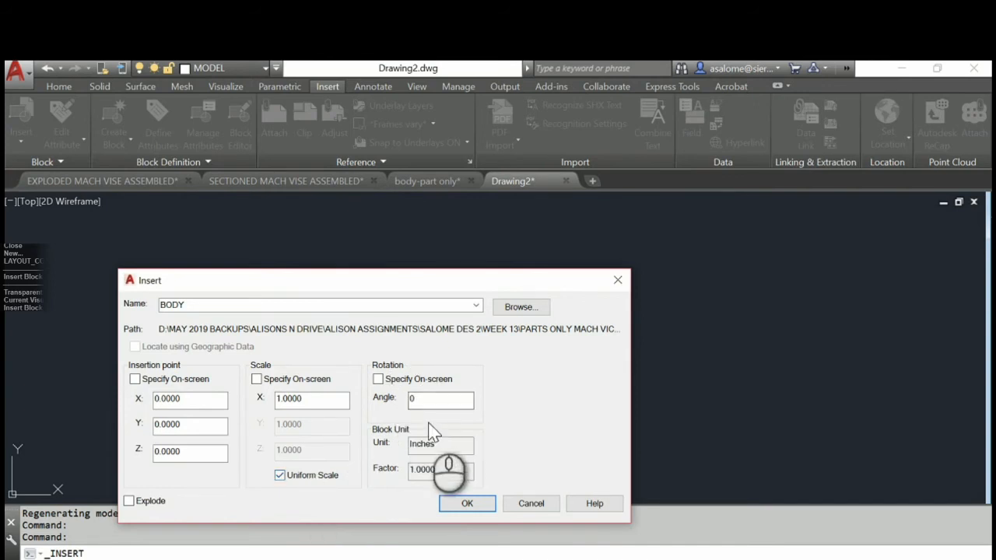
pyautogui.click(467, 504)
# Orbit the inserted body to a 3D view and set the visual style to Conceptual
pyautogui.moveTo(383, 383); pyautogui.dragTo(542, 272, button='middle')
pyautogui.keyDown('shift'); pyautogui.moveTo(542, 322); pyautogui.dragTo(471, 253, button='middle'); pyautogui.keyUp('shift')
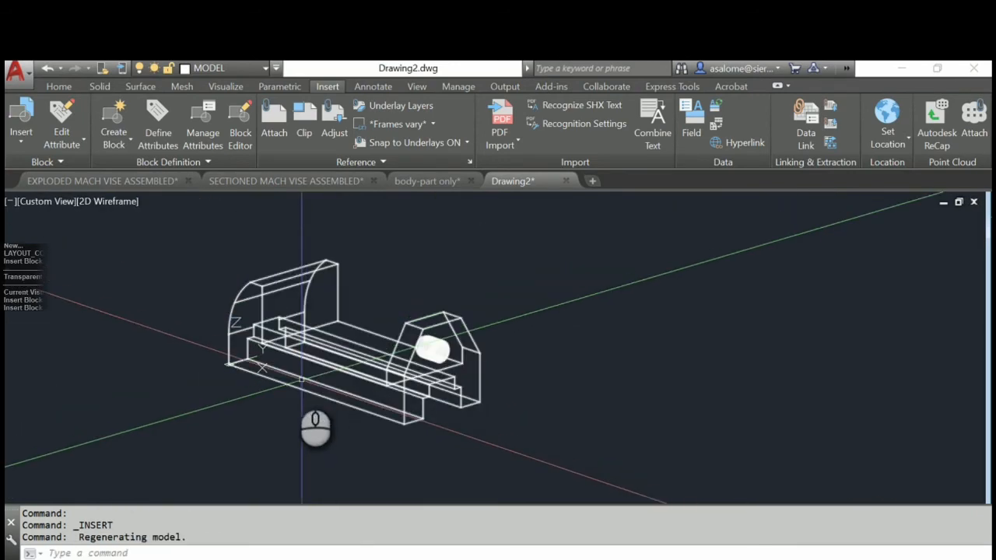
pyautogui.moveTo(232, 383); pyautogui.dragTo(271, 374, button='middle')
pyautogui.click(106, 204)
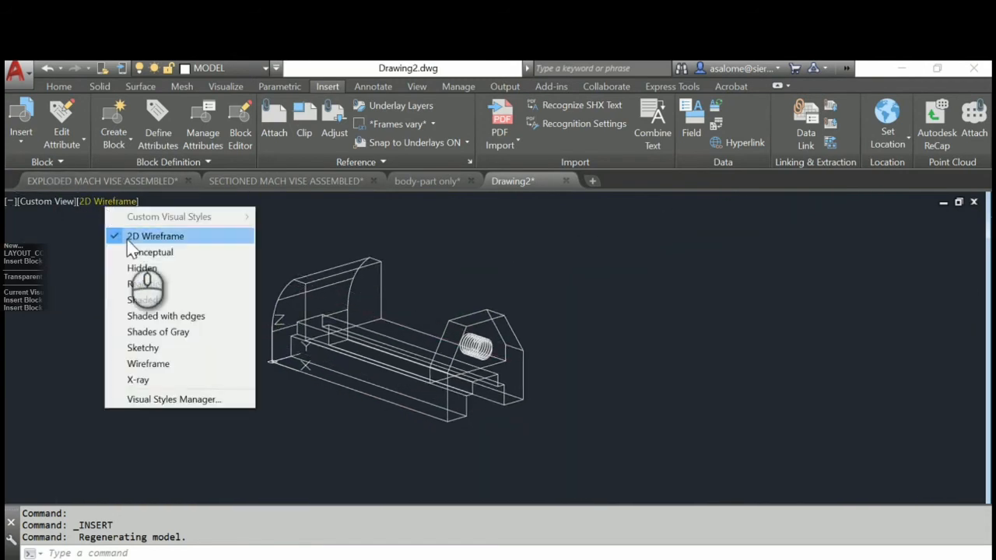
pyautogui.click(140, 252)
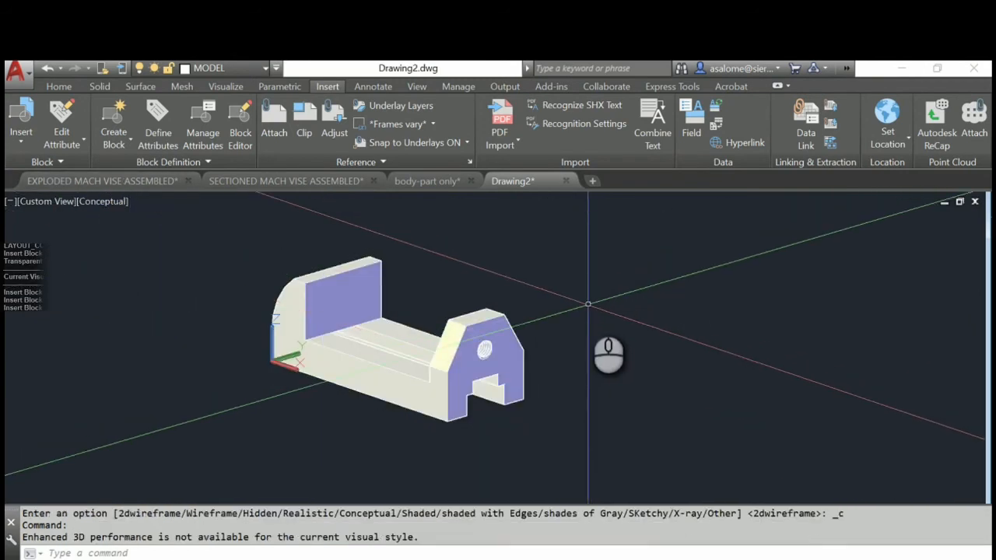
# Insert jaw.dwg from PARTS ONLY MACH VICE with its insertion point specified on-screen, placing it in open space beyond the body's threaded end
pyautogui.click(22, 128)
pyautogui.click(74, 312)
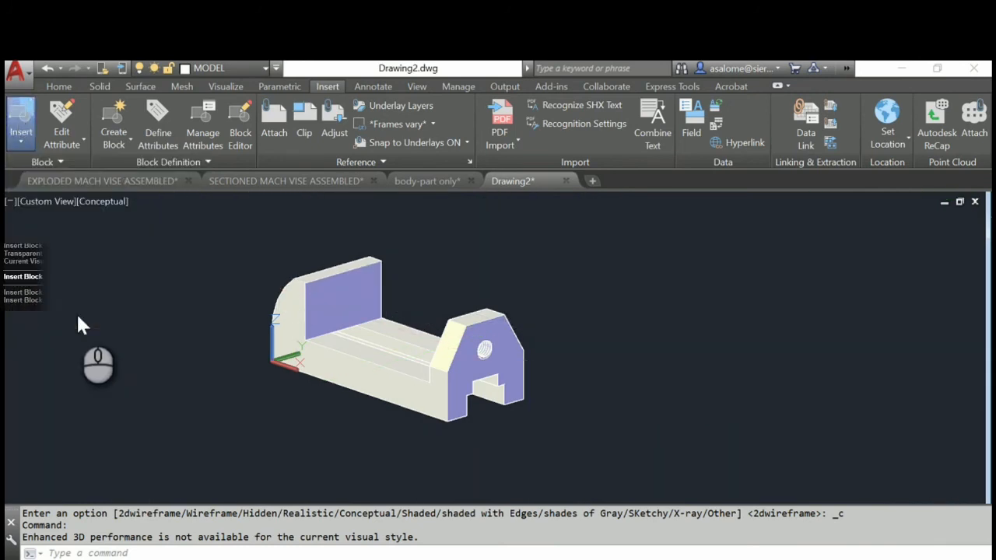
pyautogui.click(539, 311)
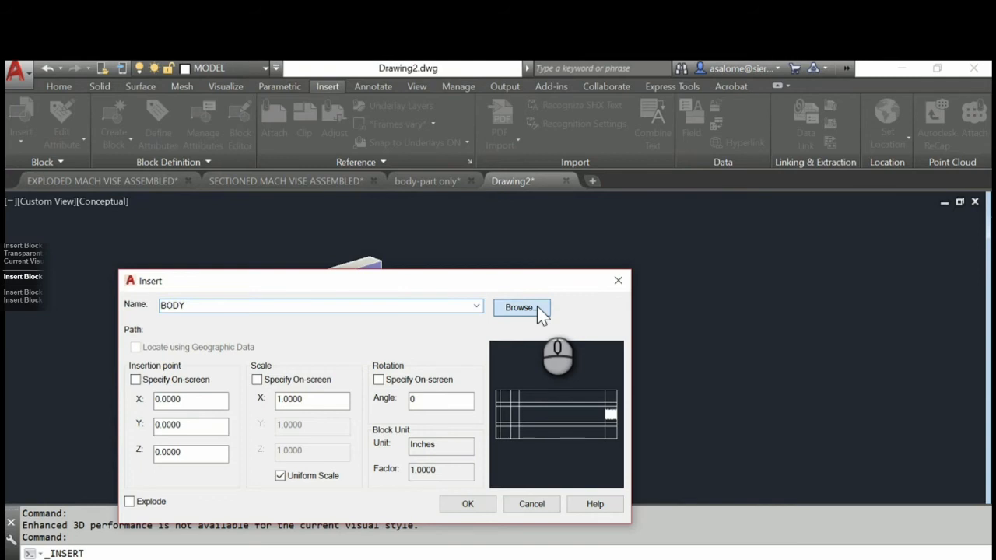
pyautogui.click(537, 307)
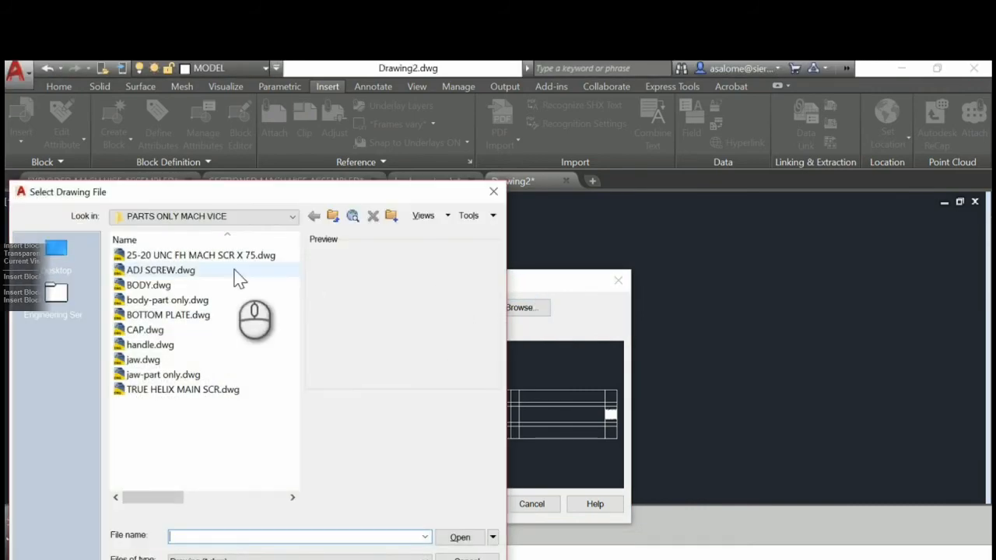
pyautogui.click(148, 360)
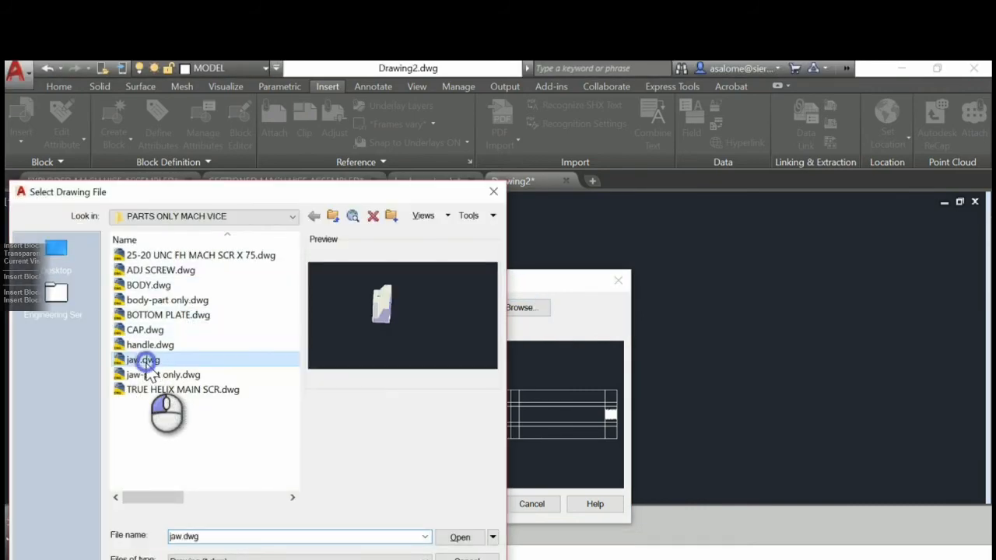
pyautogui.click(481, 541)
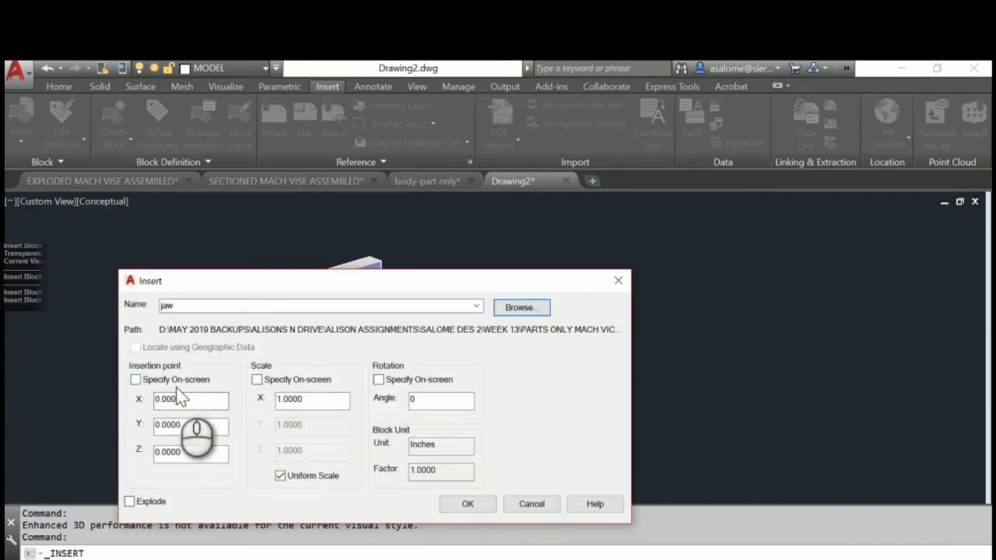
pyautogui.click(134, 380)
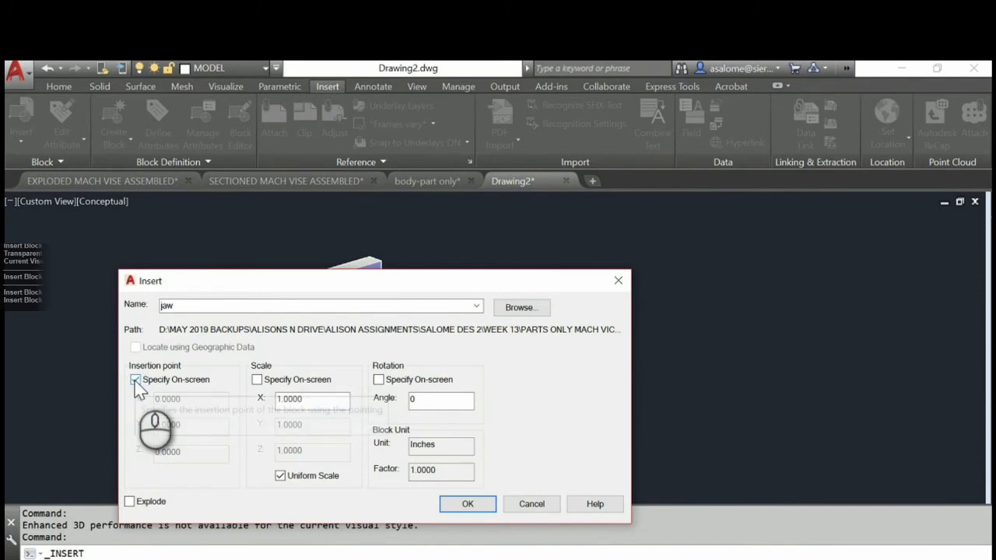
pyautogui.click(469, 504)
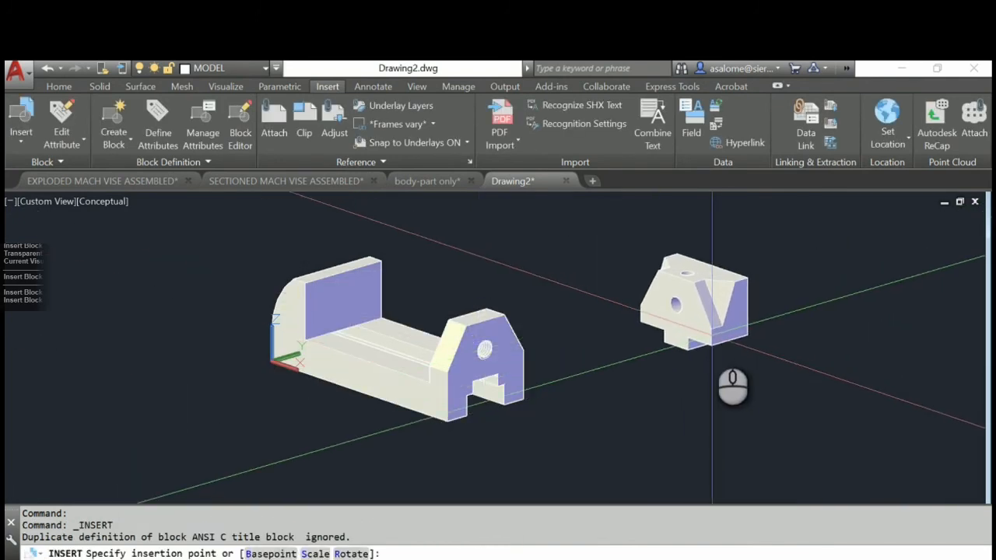
pyautogui.click(712, 334)
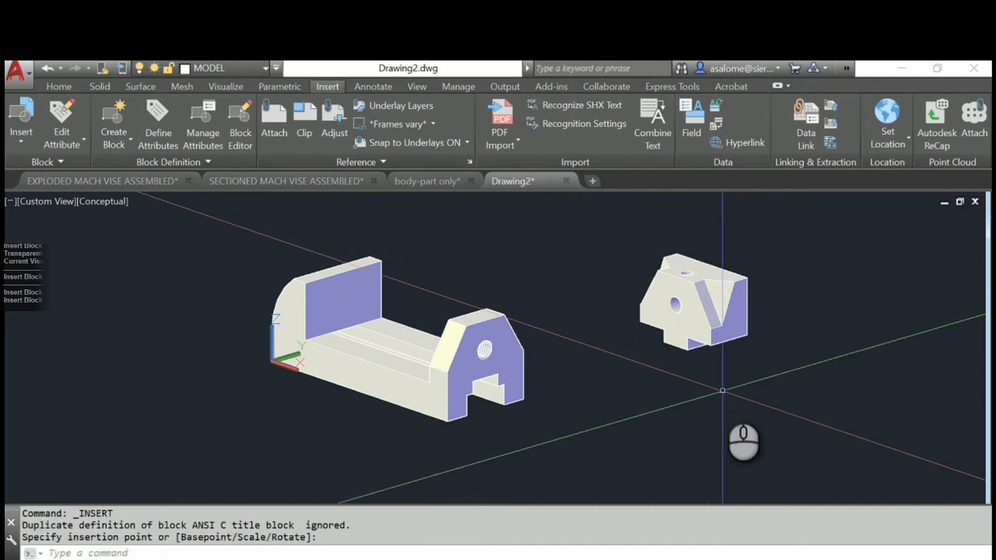
# Insert TRUE HELIX MAIN SCR.dwg from PARTS ONLY MACH VICE and place the screw in open space below the jaw
pyautogui.click(14, 72)
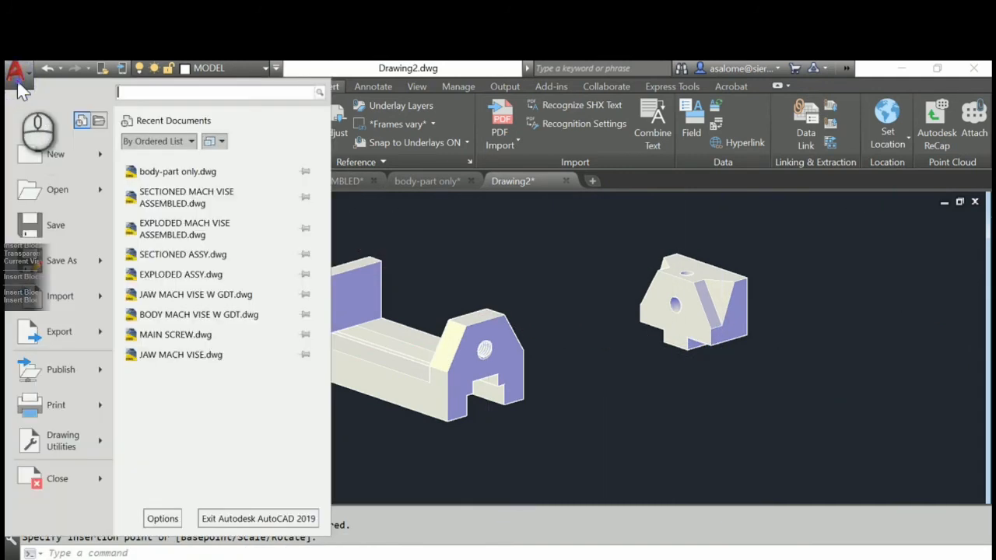
pyautogui.click(452, 237)
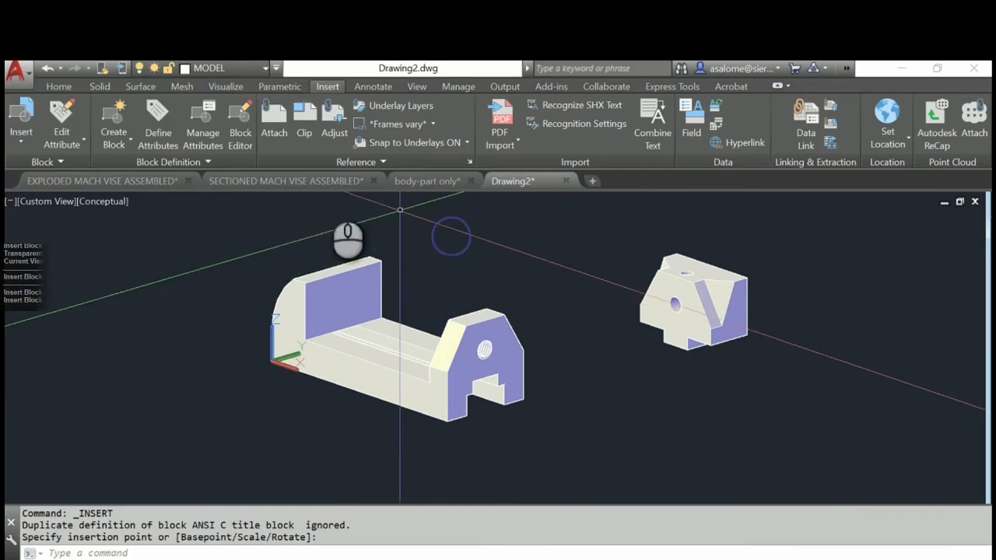
pyautogui.click(21, 125)
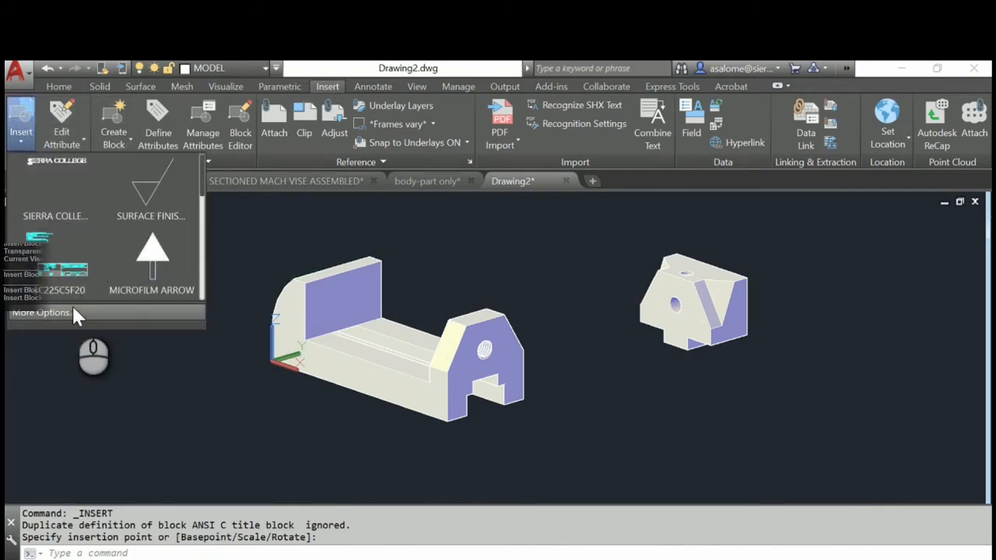
pyautogui.click(41, 313)
pyautogui.click(519, 309)
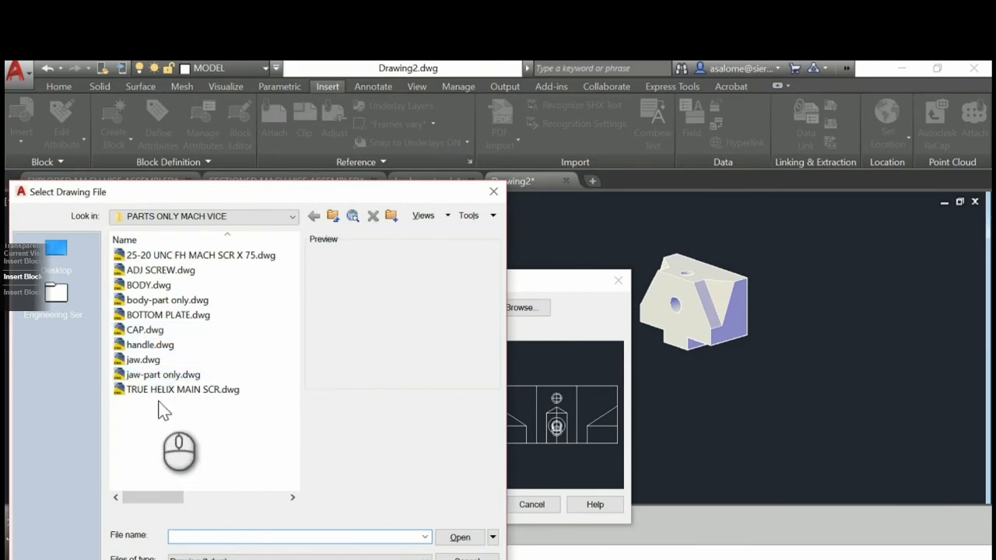
pyautogui.click(156, 389)
pyautogui.click(451, 536)
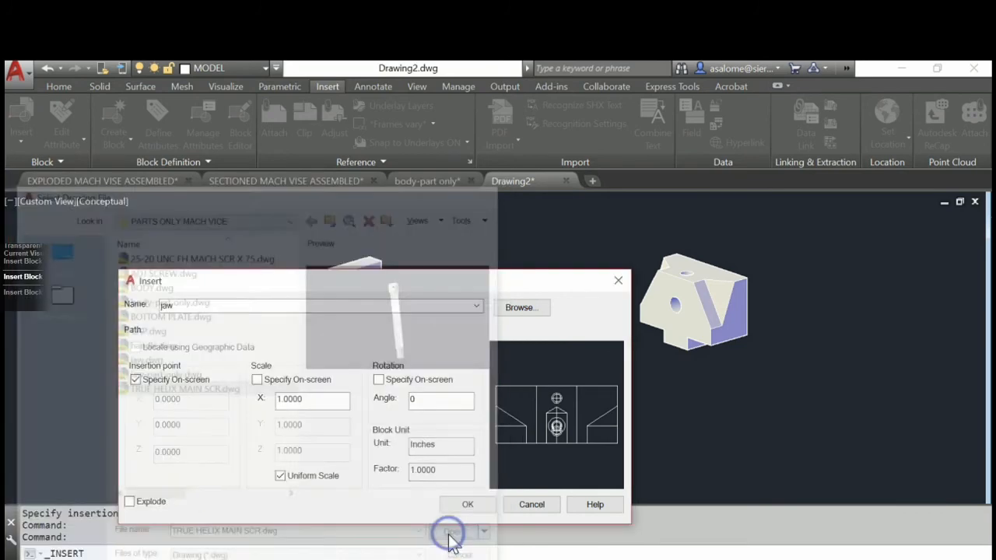
pyautogui.click(467, 504)
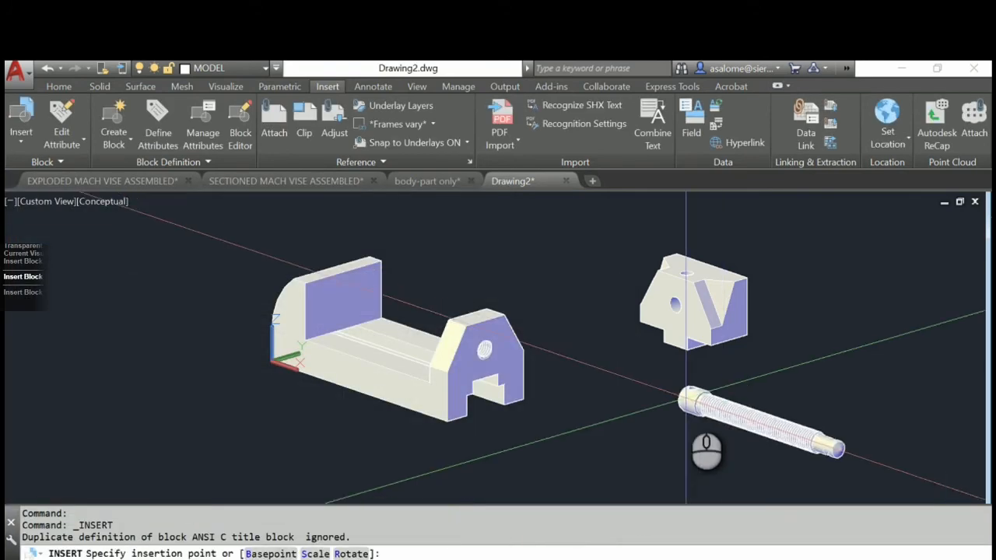
pyautogui.click(683, 403)
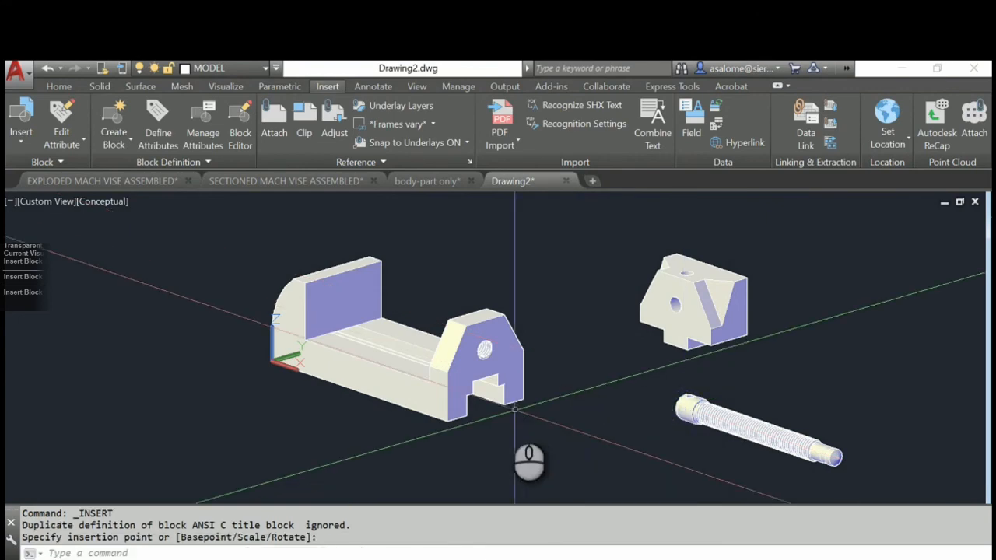
pyautogui.click(20, 134)
pyautogui.click(66, 306)
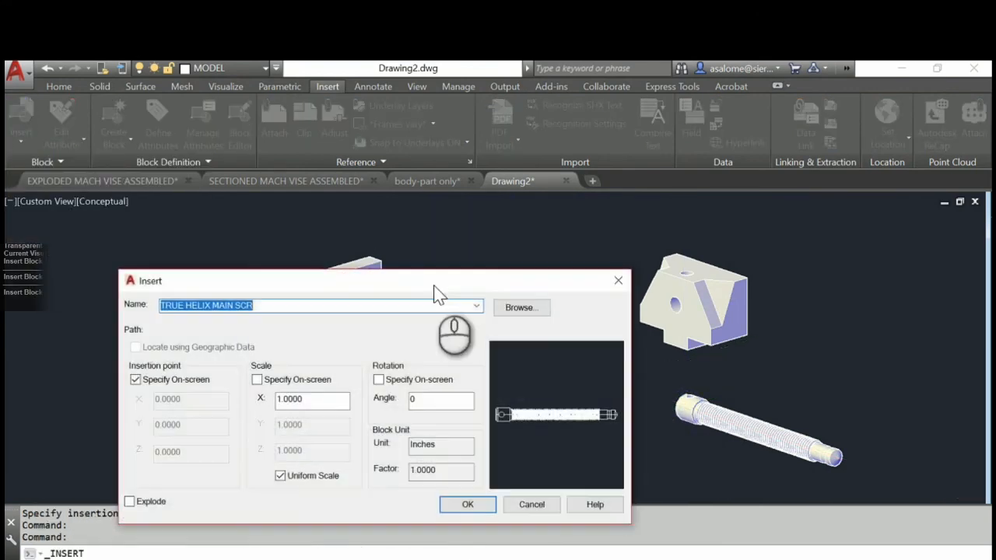
pyautogui.click(513, 307)
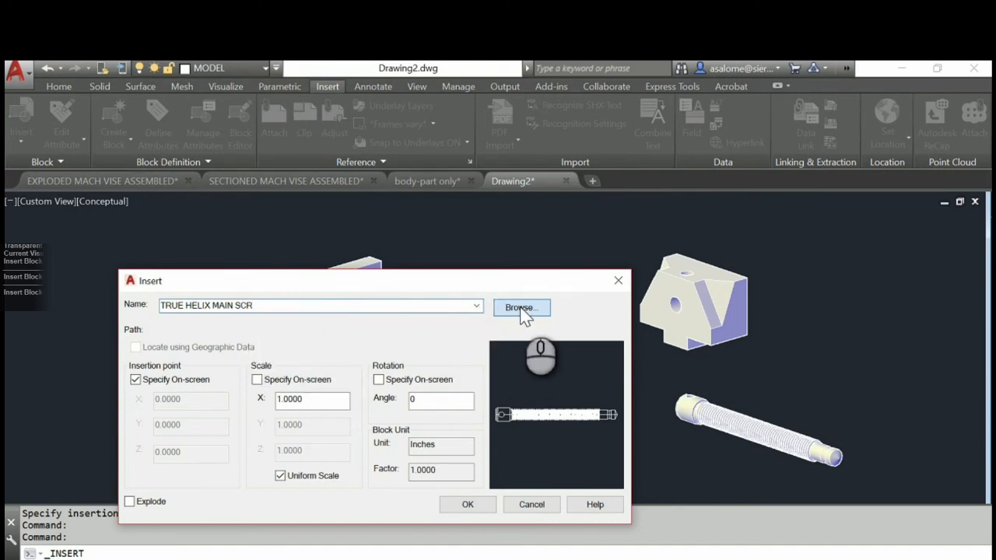
pyautogui.click(520, 308)
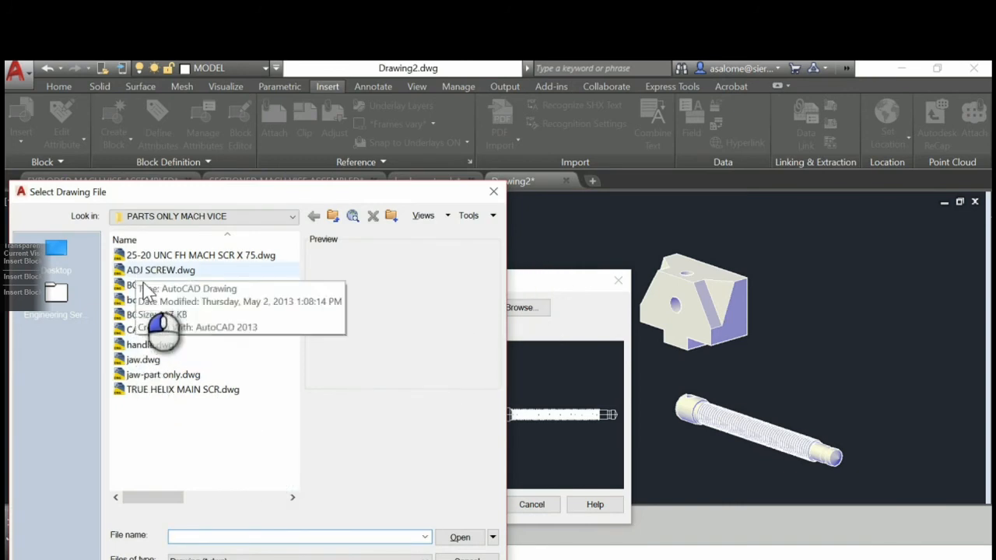
pyautogui.click(156, 318)
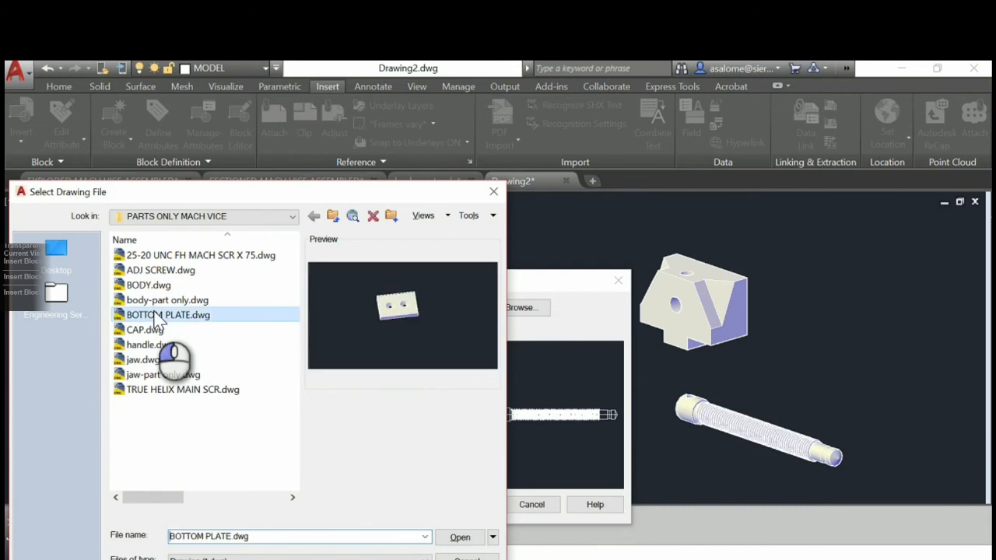
pyautogui.click(461, 538)
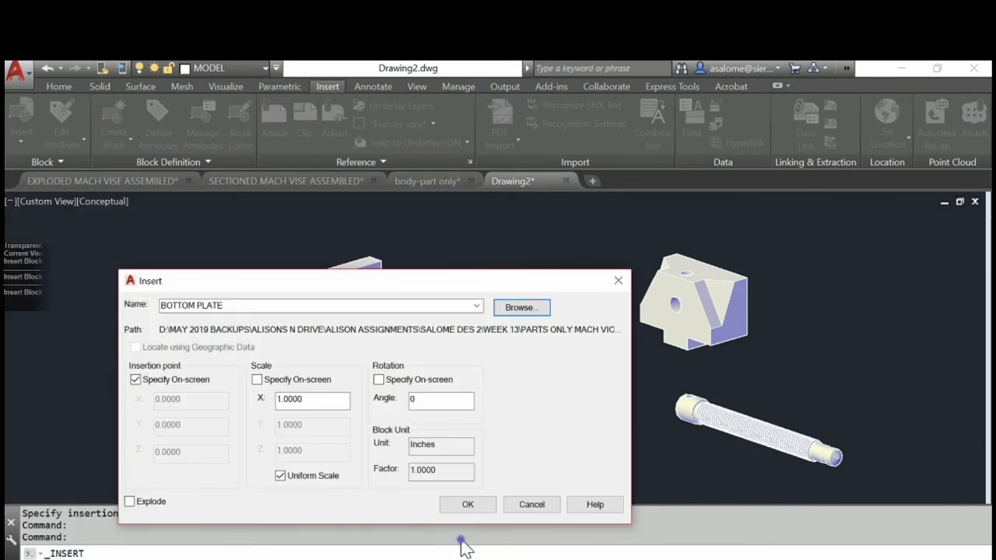
pyautogui.click(478, 506)
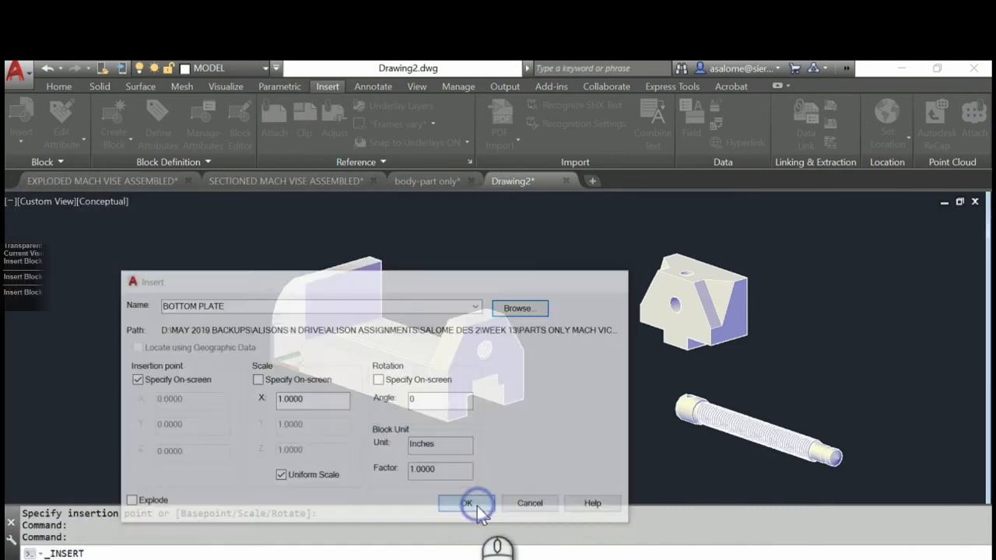
pyautogui.scroll(-5, 483, 308)
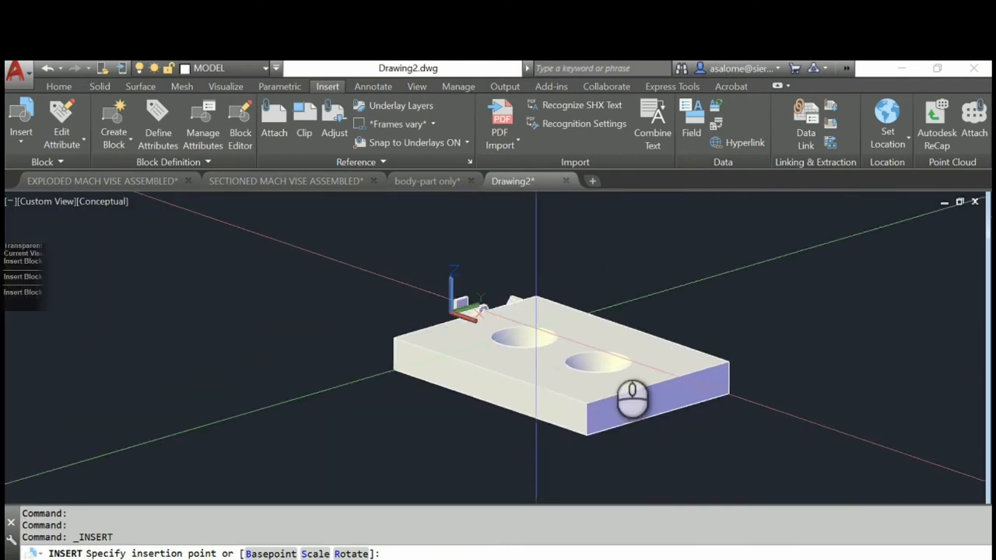
pyautogui.scroll(5, 491, 316)
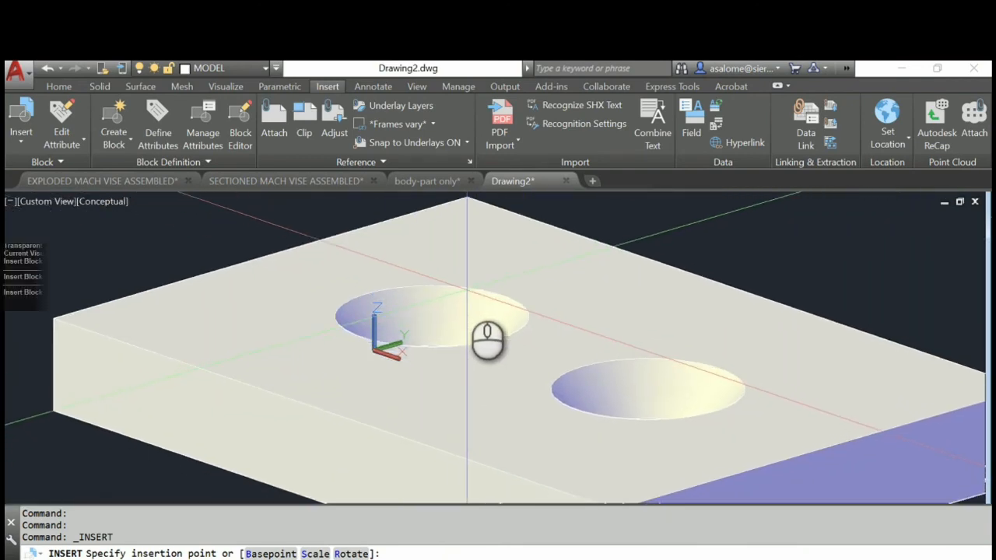
pyautogui.press('Escape')
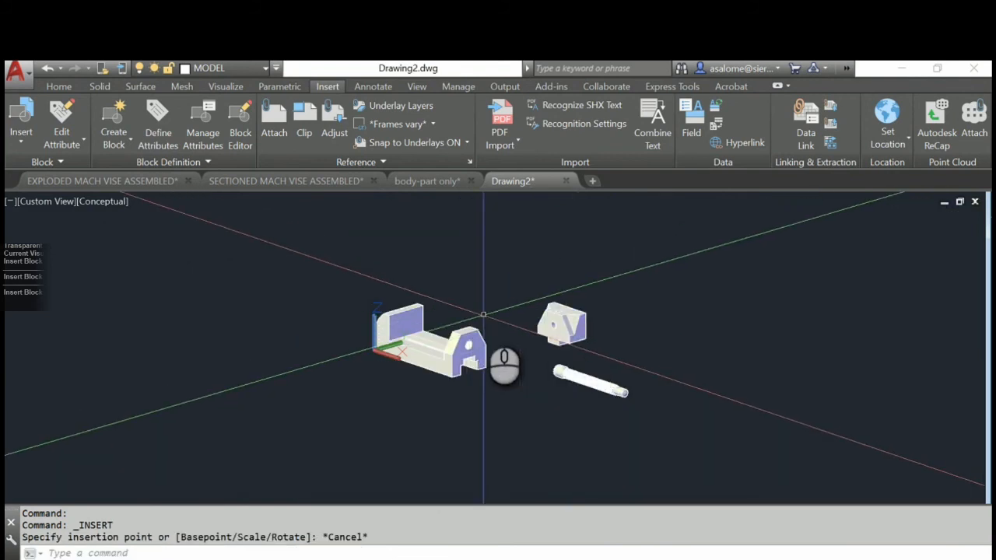
# Start a block insertion and choose BOTTOM PLATE.dwg from the PARTS ONLY MACH VICE folder
pyautogui.click(24, 134)
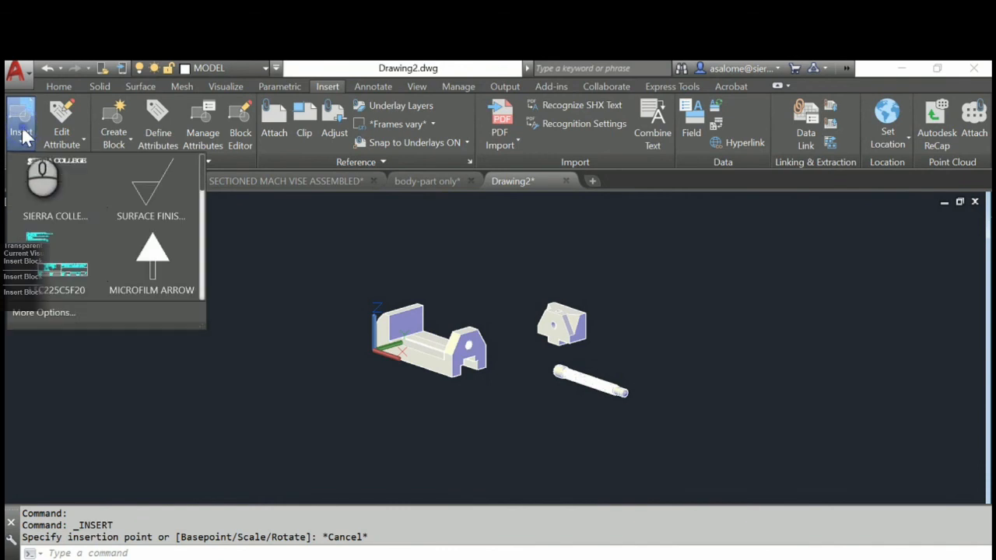
pyautogui.click(63, 312)
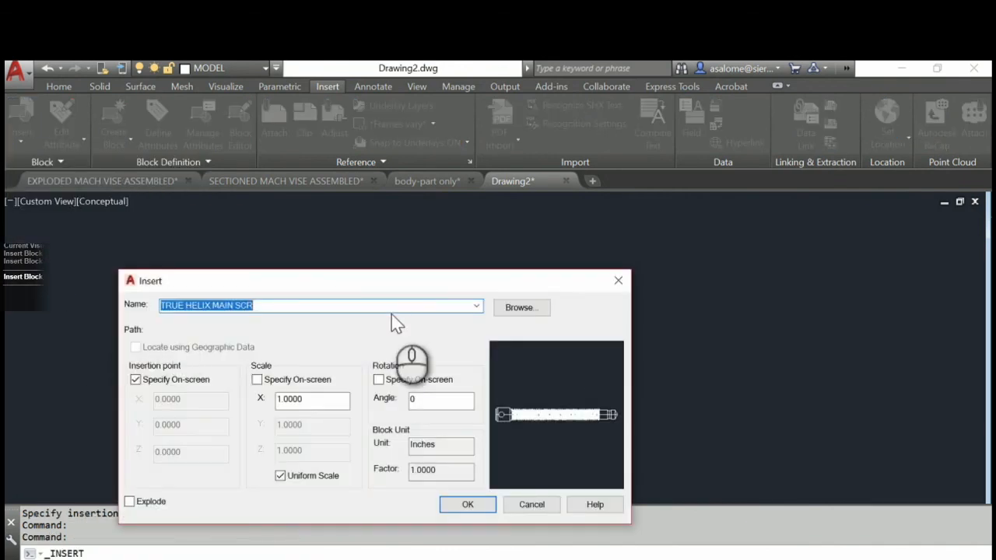
pyautogui.click(529, 309)
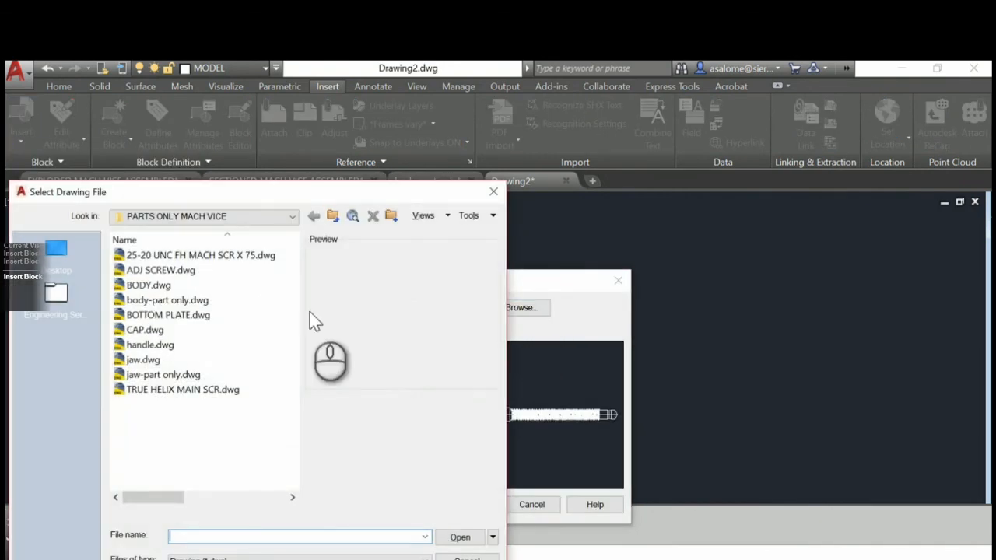
pyautogui.click(144, 315)
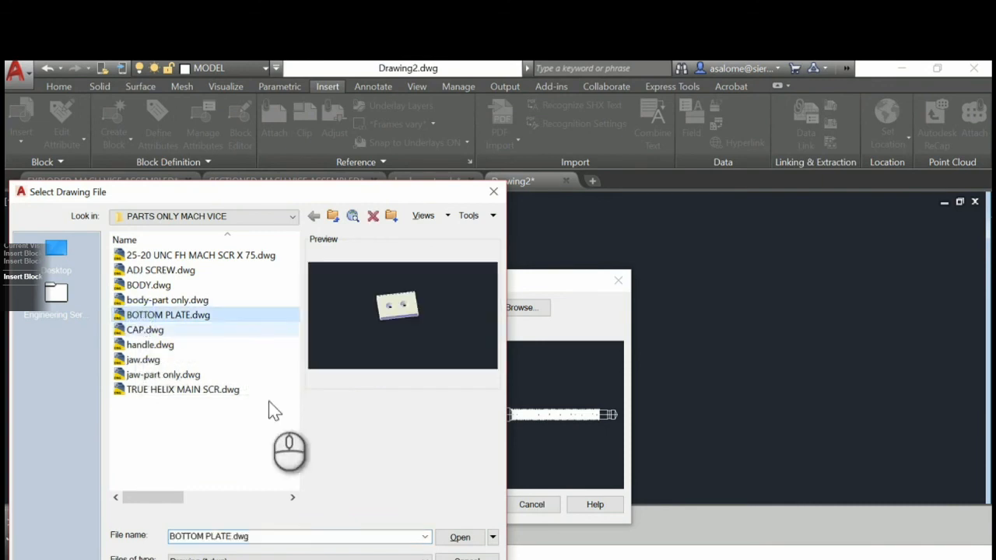
pyautogui.click(458, 537)
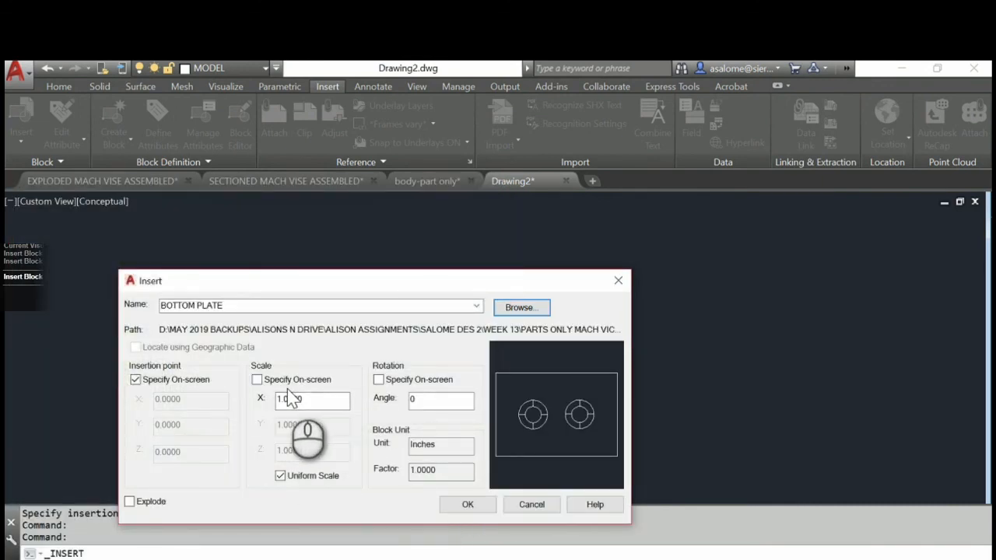
# Set the bottom plate's uniform insertion scale to 10/254 to convert it from millimetres to inches, and accept the insertion settings
pyautogui.moveTo(322, 405); pyautogui.dragTo(263, 407)
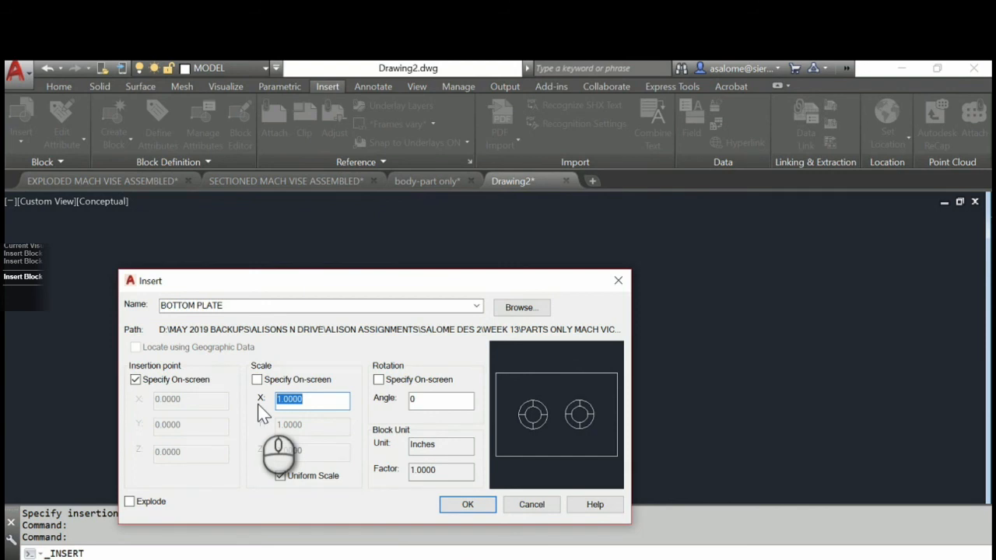
pyautogui.write('1/25.4')
pyautogui.press('BackSpace')
pyautogui.press('BackSpace')
pyautogui.press('BackSpace')
pyautogui.press('BackSpace')
pyautogui.press('BackSpace')
pyautogui.write('0/254')
pyautogui.click(465, 504)
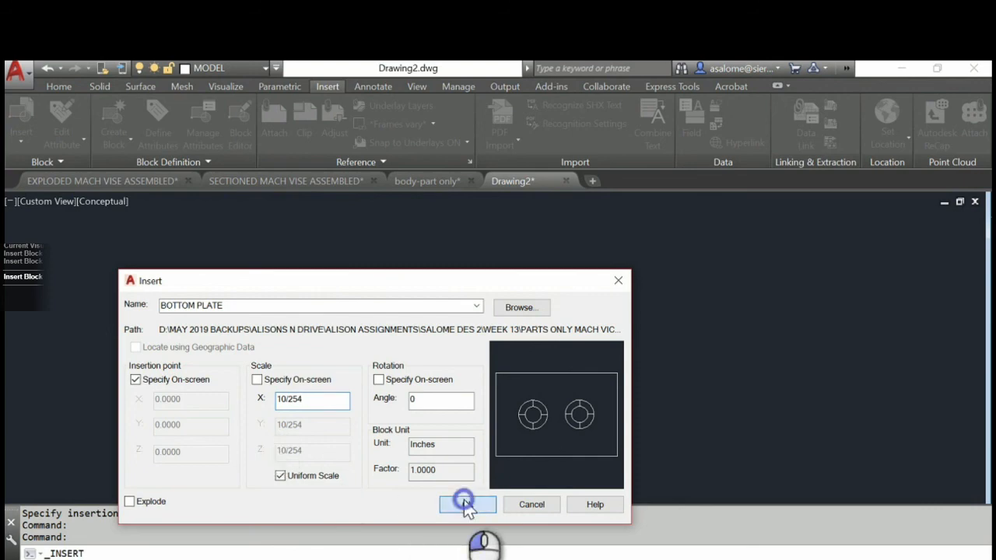
# Place the scaled bottom plate in open space between the vise body's threaded end and the jaw
pyautogui.click(454, 340)
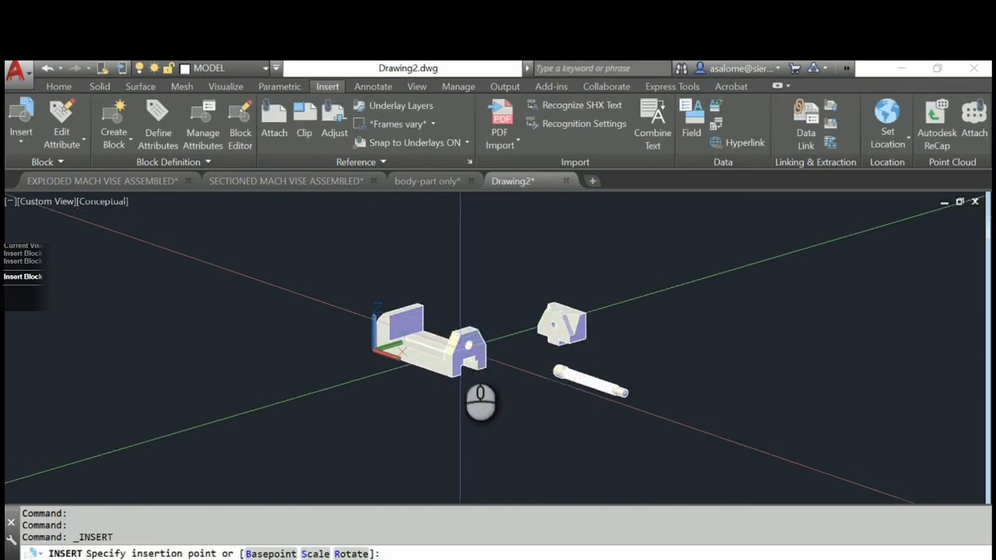
pyautogui.scroll(5, 511, 421)
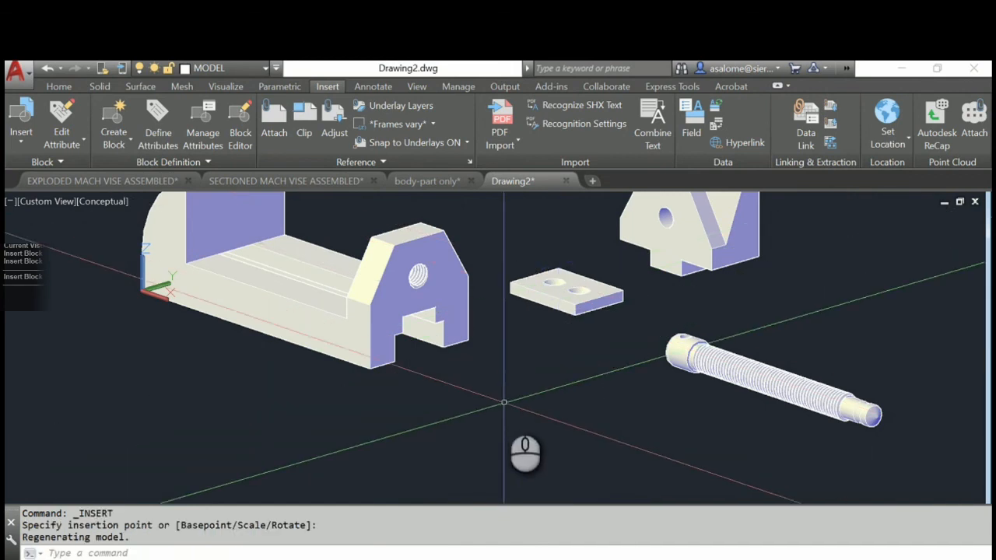
pyautogui.scroll(-3, 505, 402)
pyautogui.scroll(-2, 504, 402)
pyautogui.keyDown('shift'); pyautogui.moveTo(506, 398); pyautogui.dragTo(535, 357, button='middle'); pyautogui.keyUp('shift')
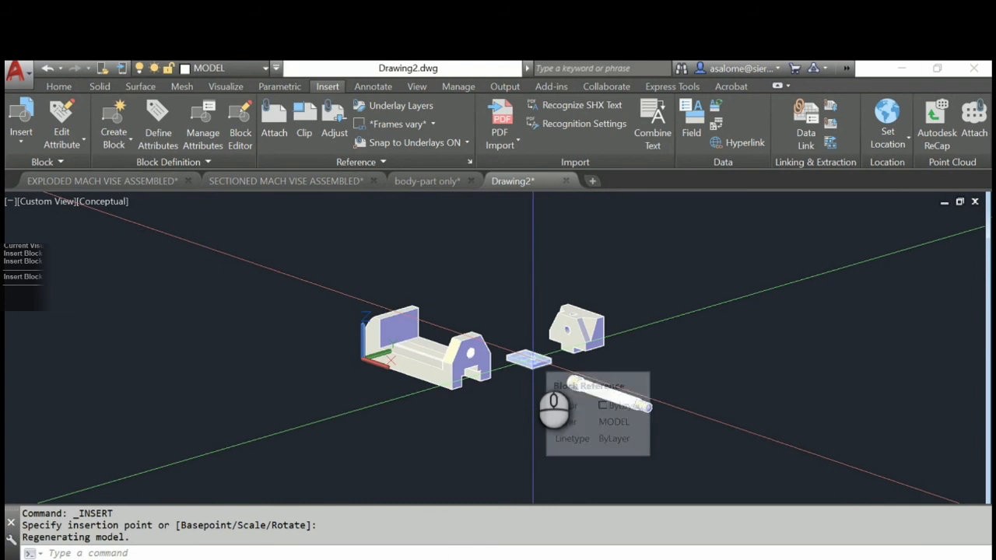